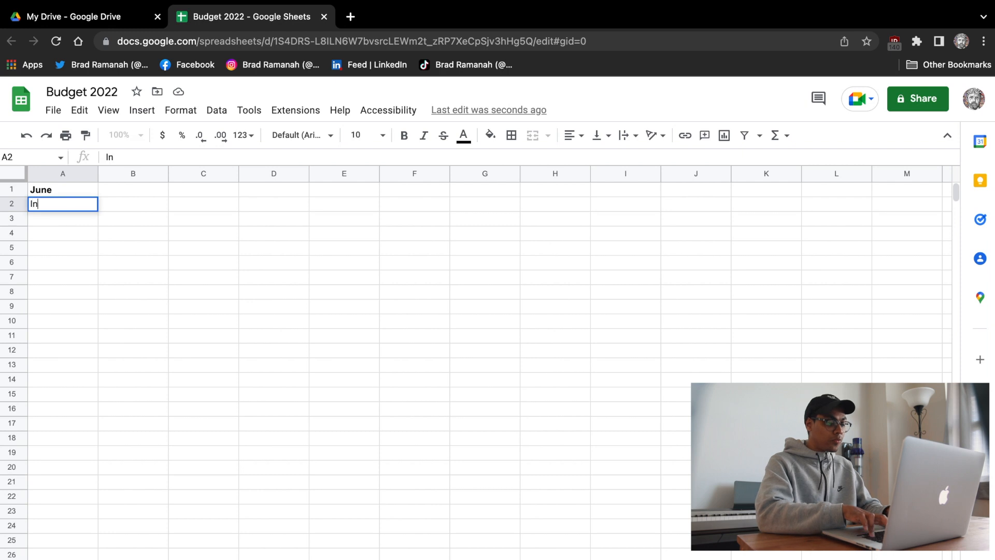
Enter the labels Income, Rent, Phone bill and Internet in cells A2 to A5 under the June heading
type("come")
key("Return")
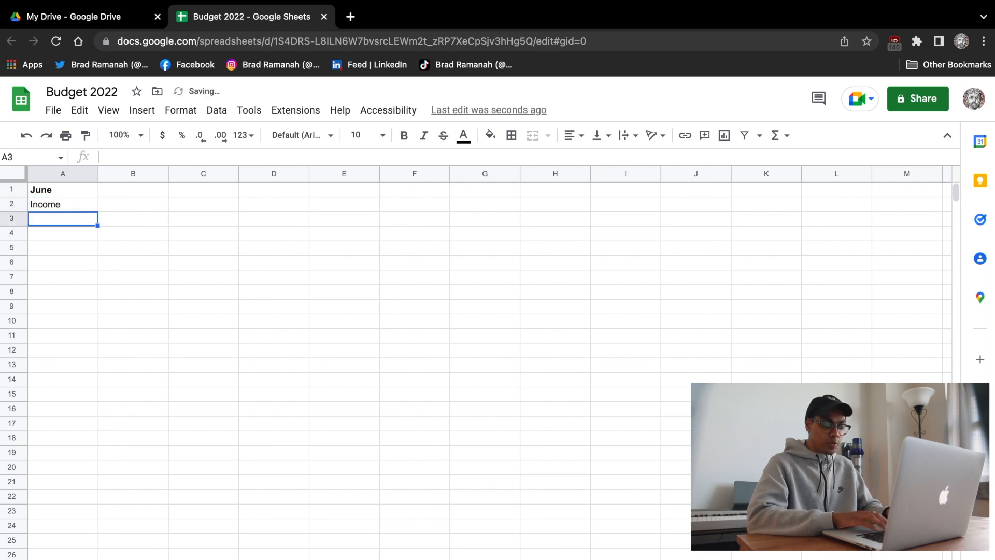
type("Rent")
key("Return")
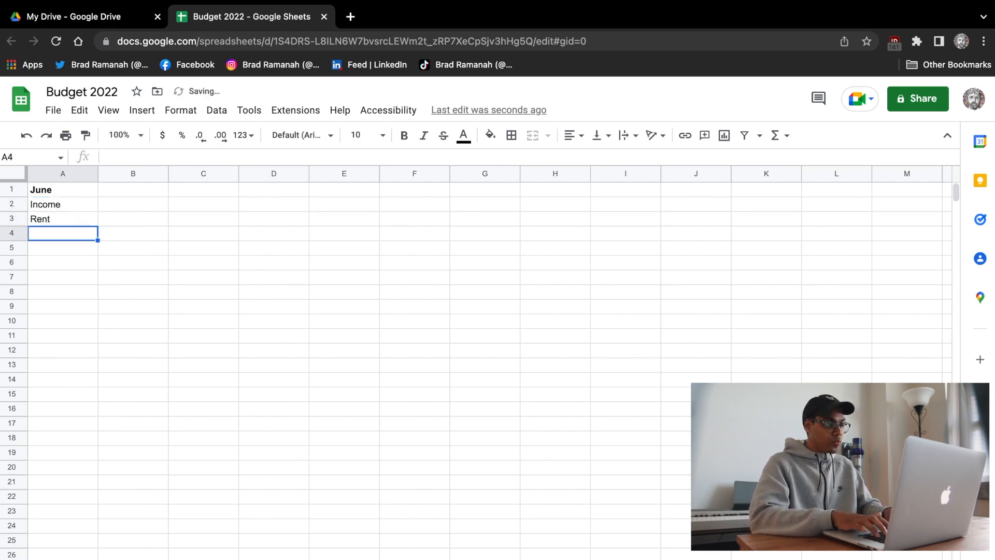
type("Phone ")
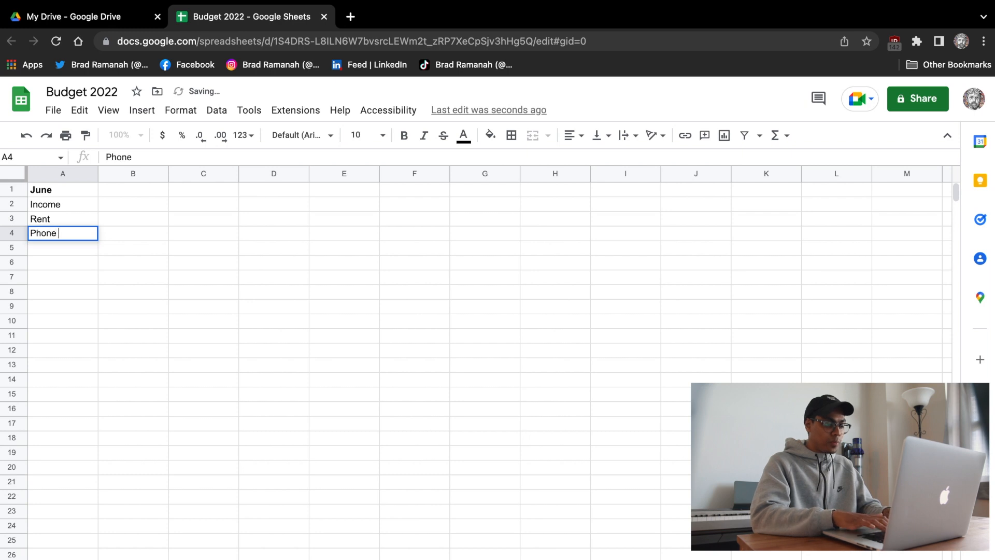
type("bill")
key("Return")
type("Internet")
key("Return")
Add the expense labels Squarespace, iCloud and Insurance in cells A6 to A8
type("Square")
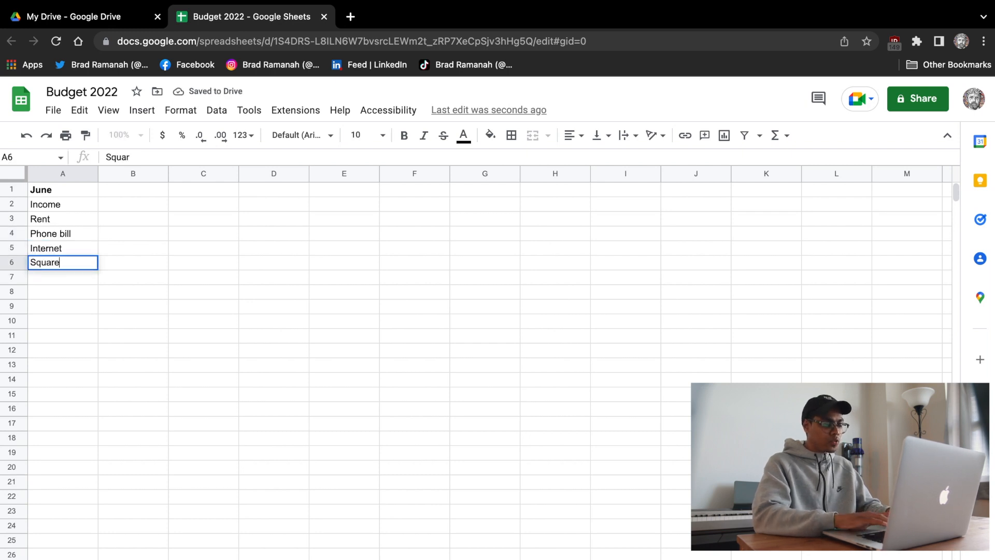
type("space")
key("Return")
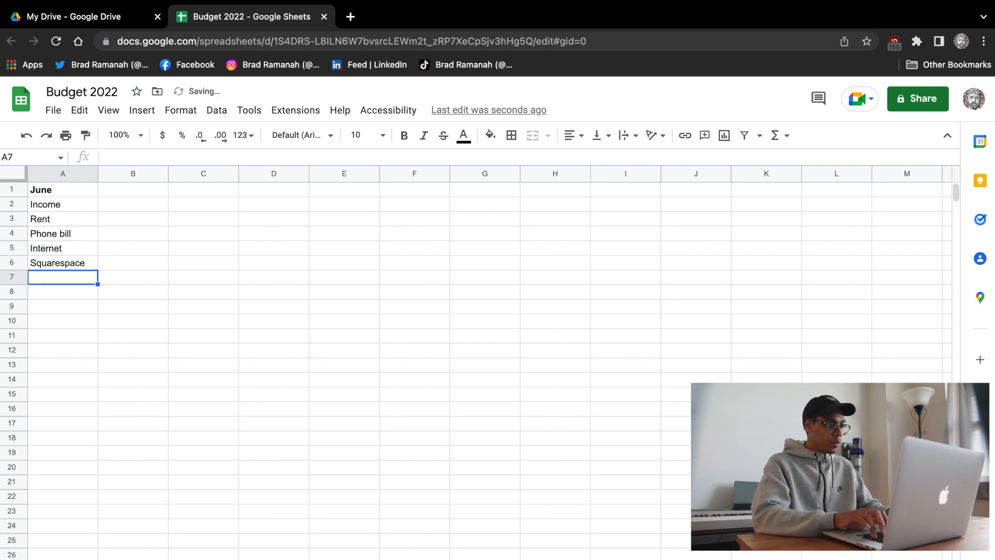
type("iCloud")
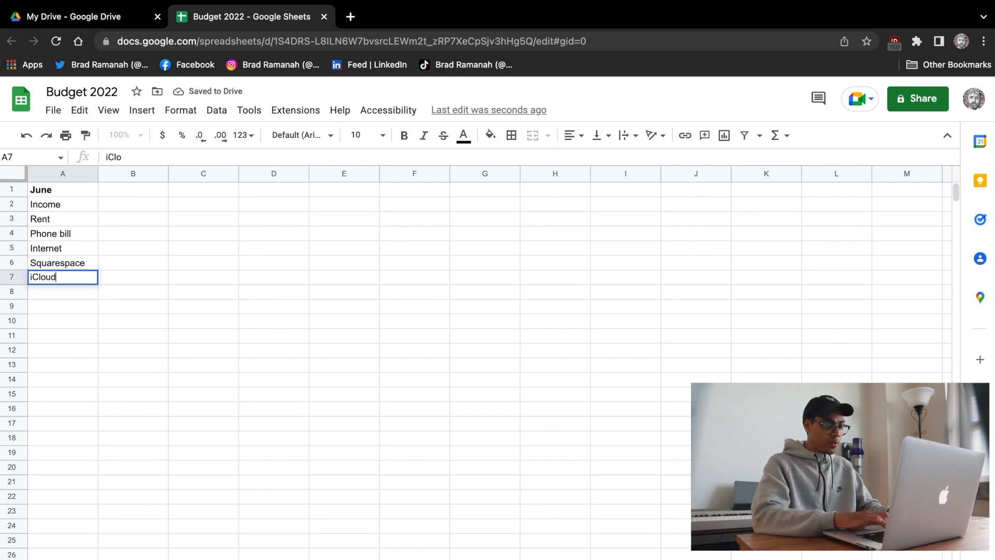
key("Return")
type("Insurance")
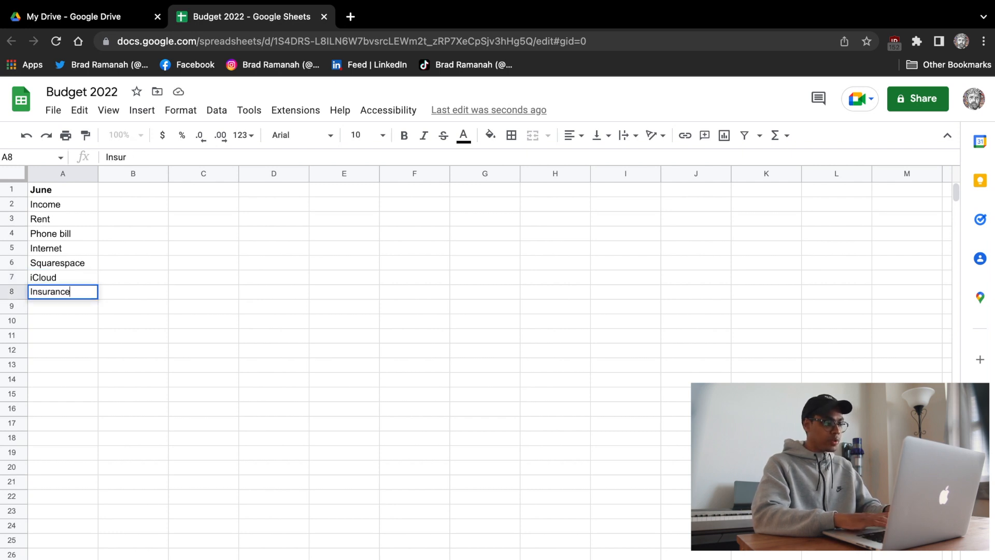
key("Return")
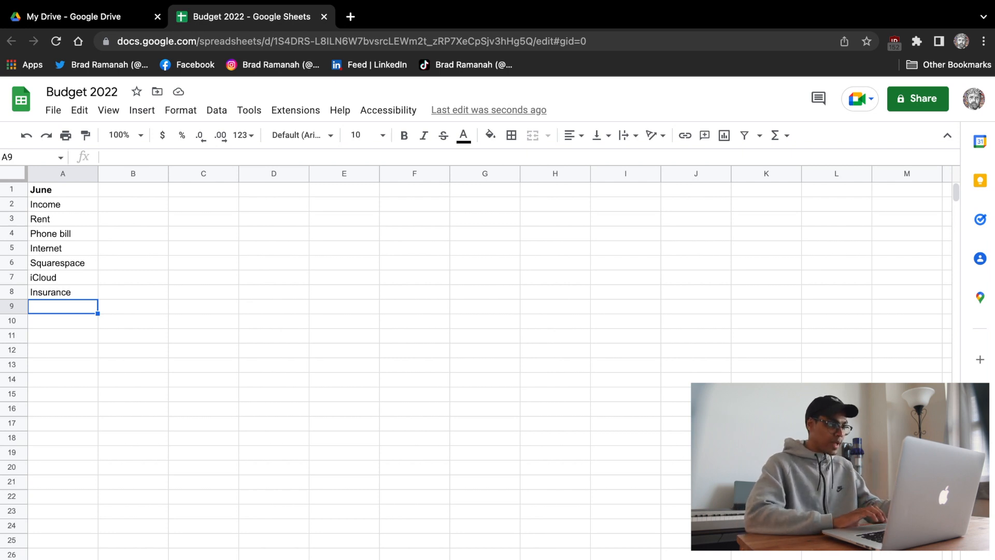
left_click(137, 204)
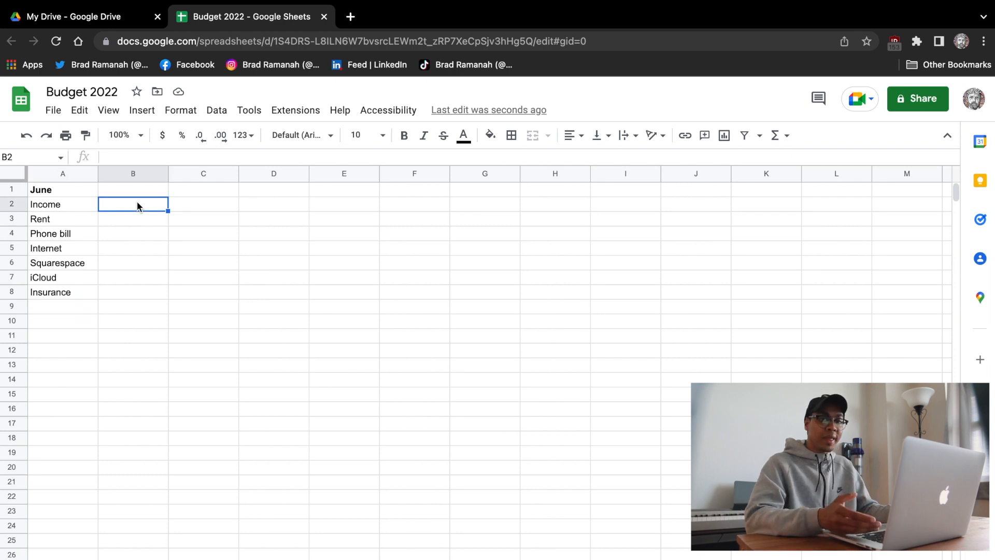
left_click(55, 310)
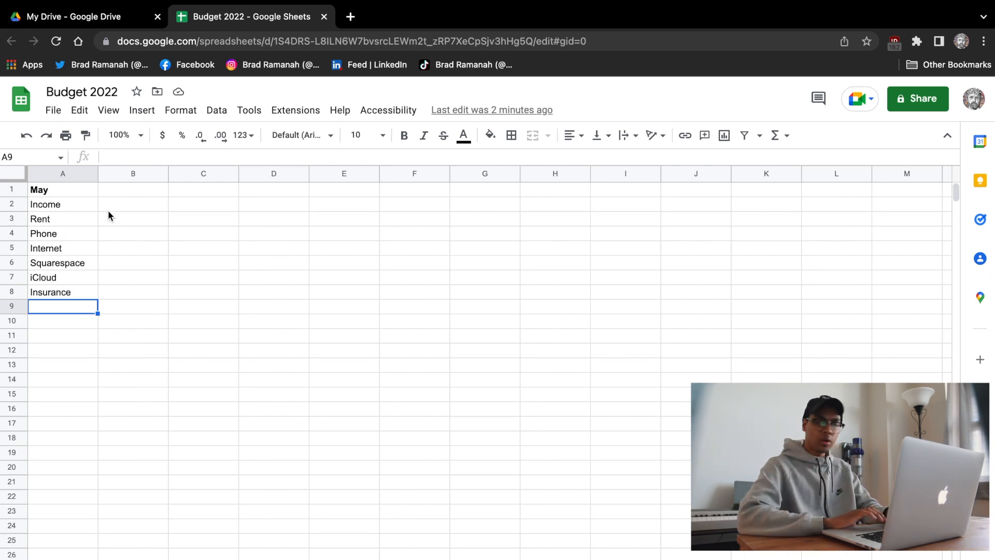
Enter $2,170 for Income in B2 and $1,195 for Rent in B3
left_click(126, 204)
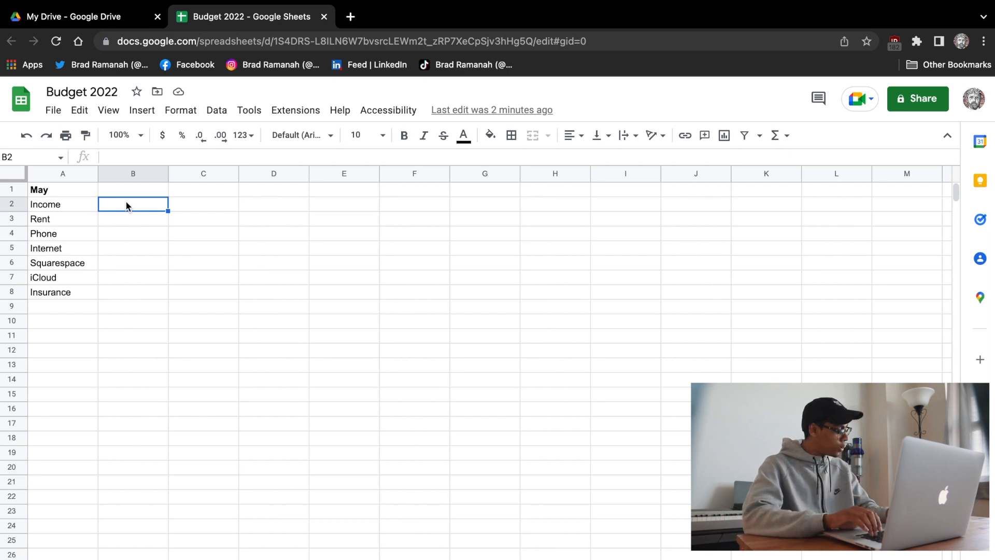
type("$2")
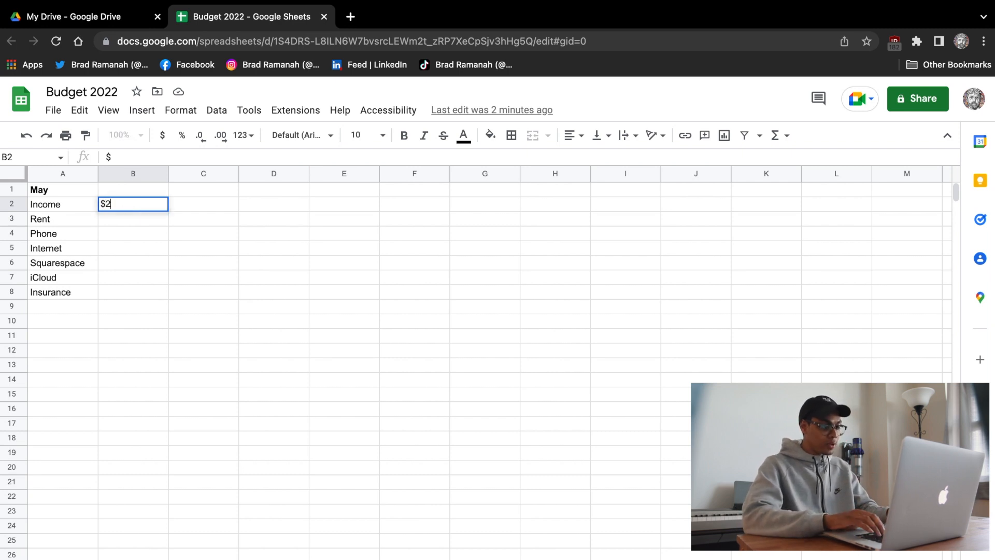
type(",170")
key("Return")
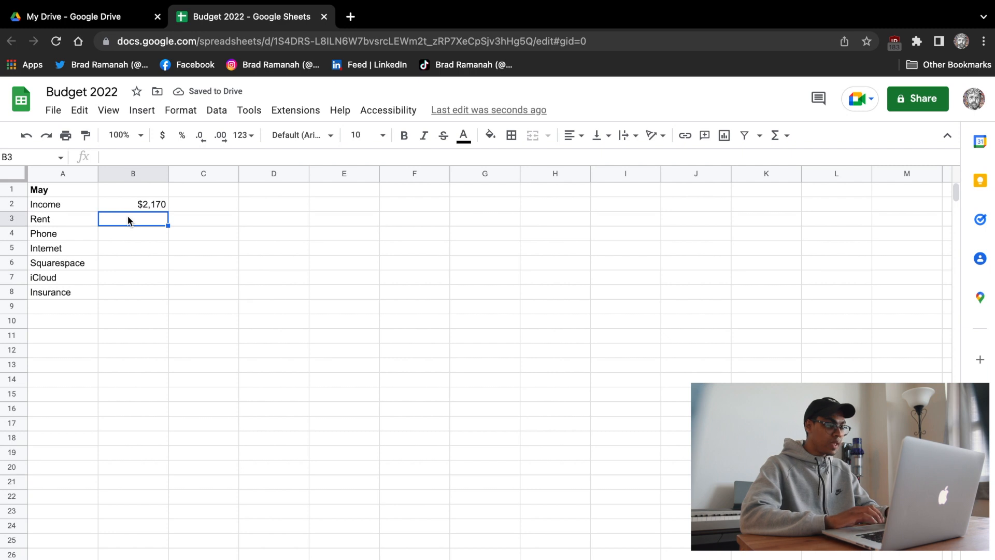
type("$1,195")
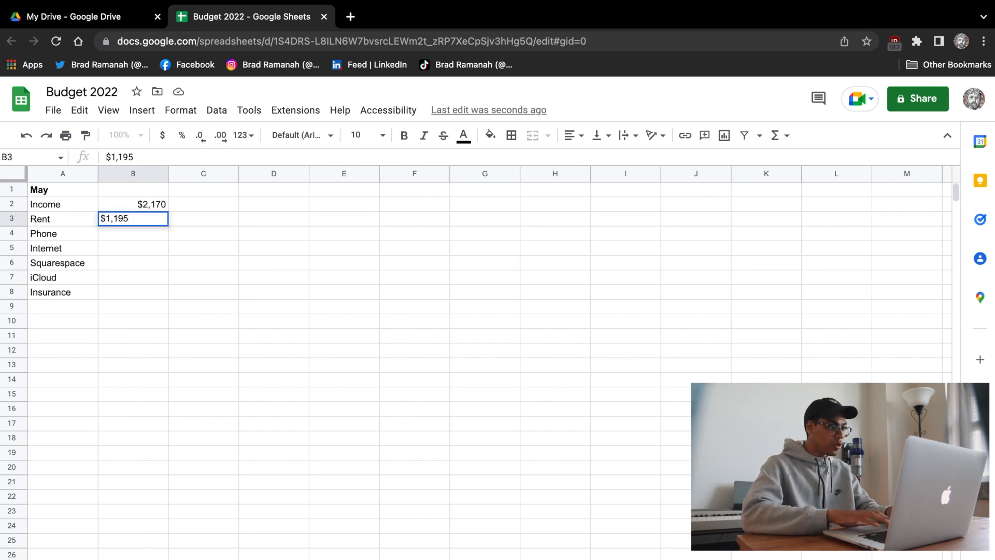
key("Return")
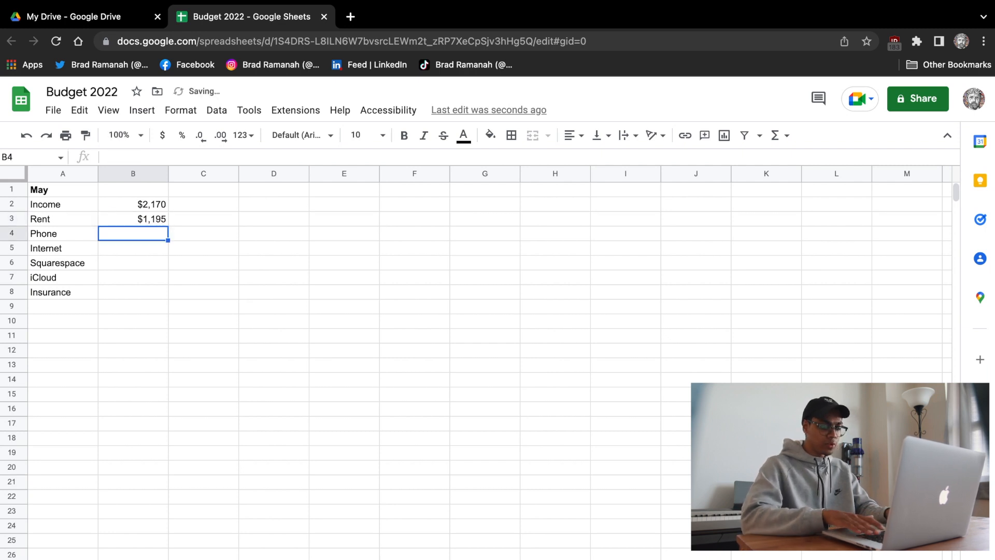
Fill in column B with $68 for Phone, $96 for Internet and $39 for Squarespace
type("$68")
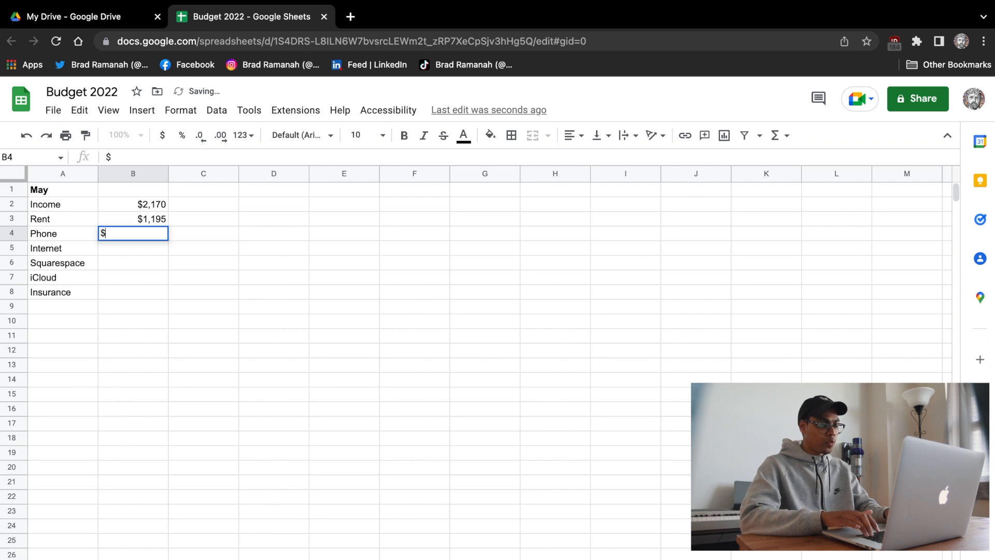
key("Return")
type("$96")
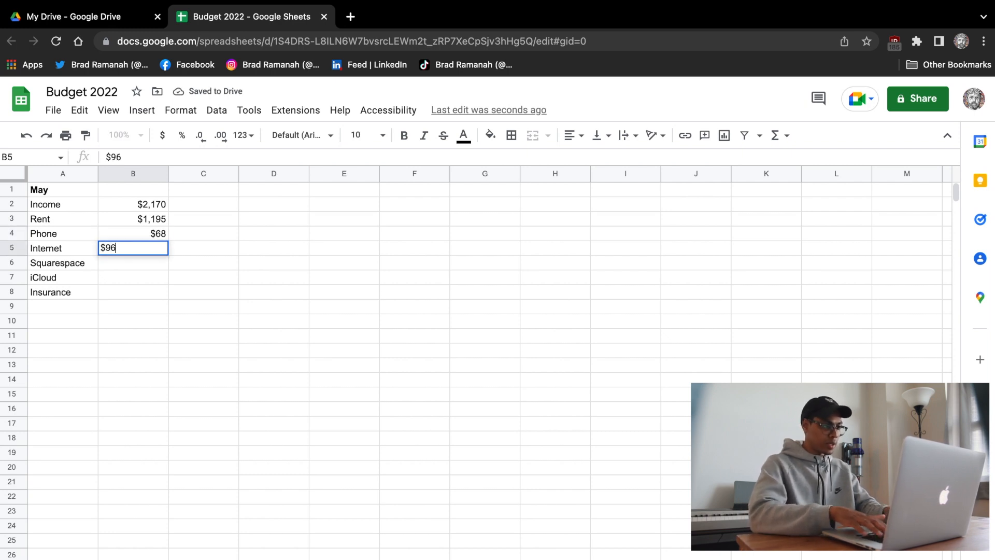
key("Return")
type("$39")
key("Return")
Enter $1.50 for iCloud in B7 and $30 for Insurance in B8
type("$1.50")
key("Return")
type("$")
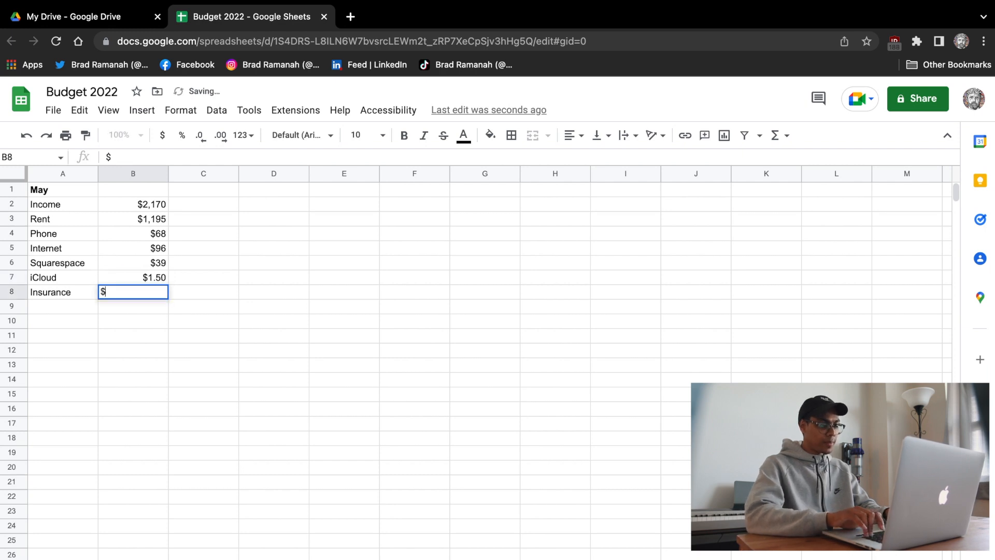
type("30")
key("Return")
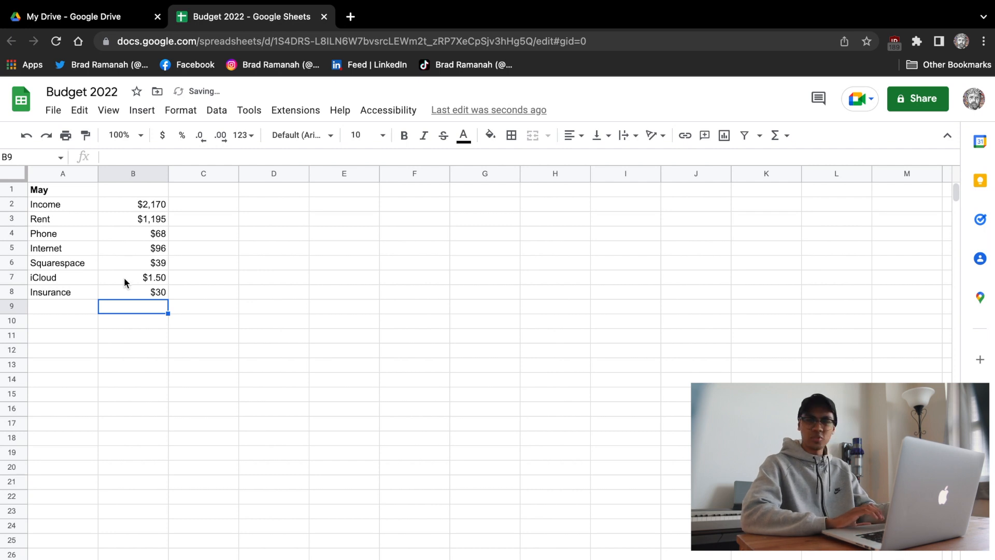
left_click(138, 222)
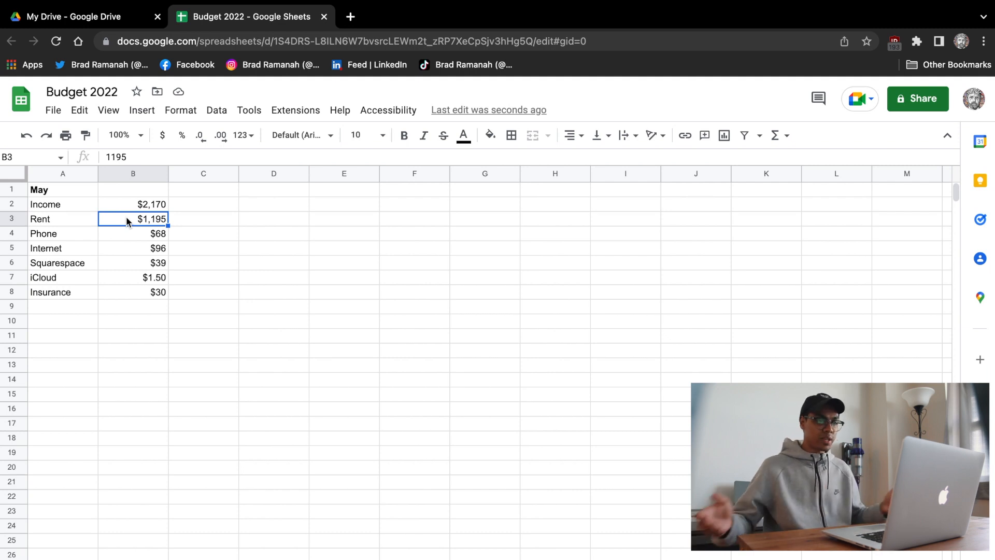
left_click(127, 231)
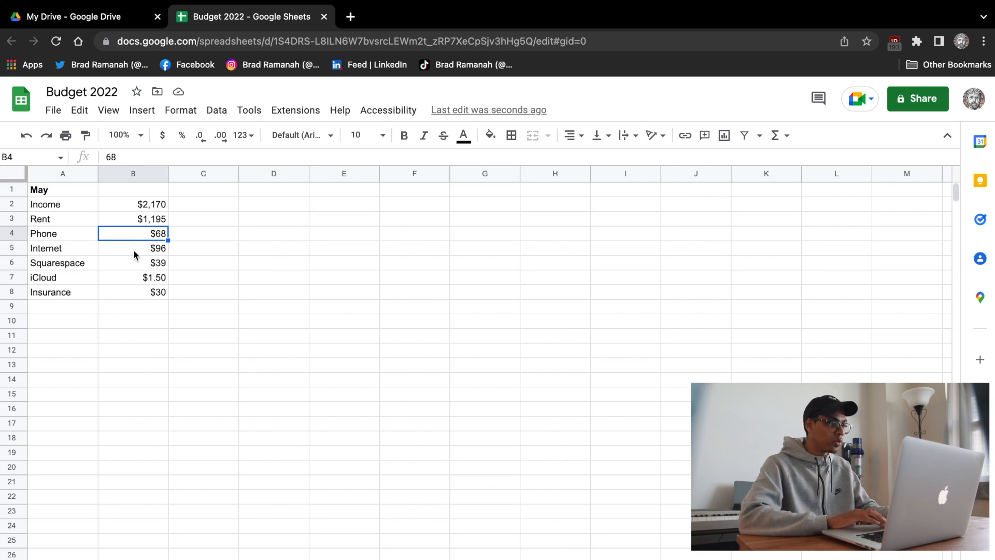
Add a Groceries expense of $74 in row 9, below Insurance
left_click(78, 308)
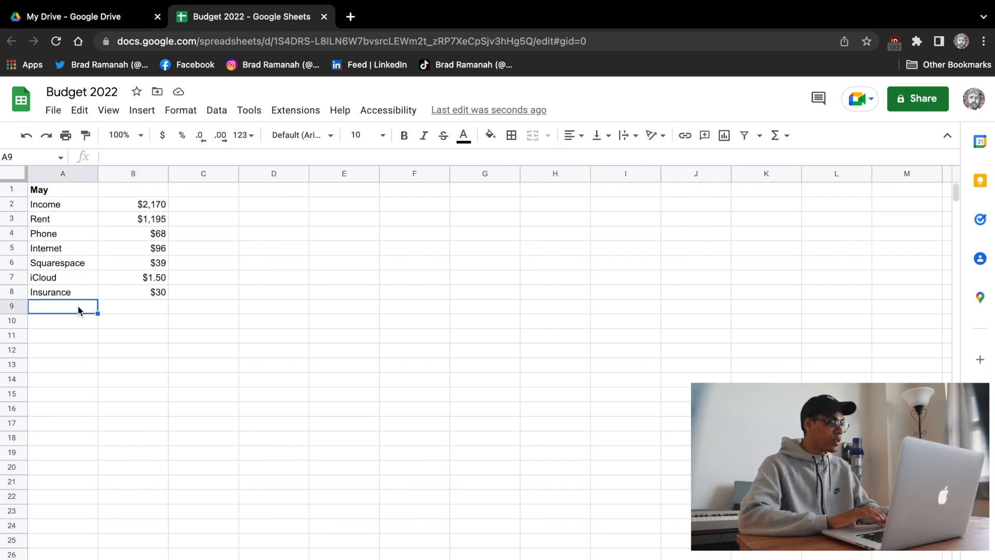
type("Groceries")
key("Return")
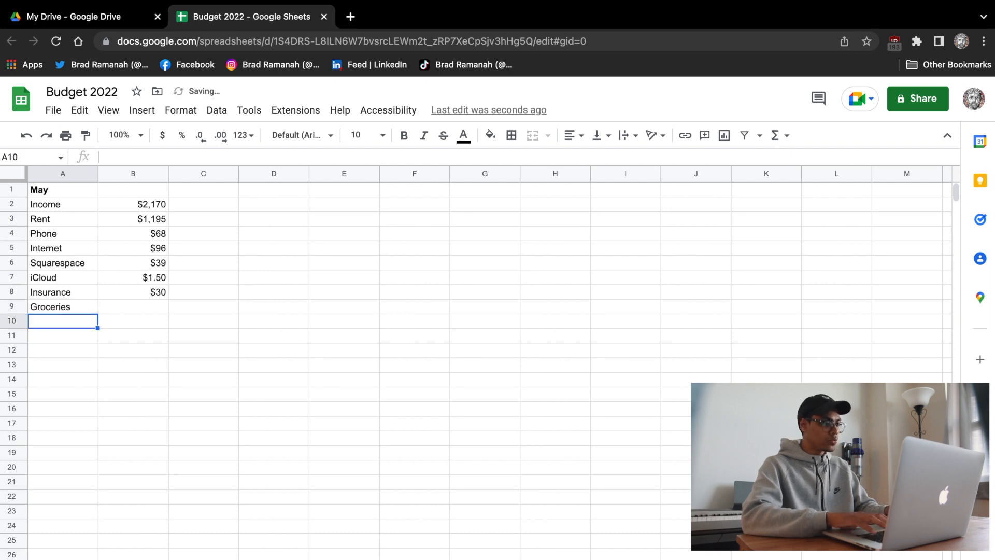
left_click(133, 296)
left_click(135, 304)
type("$74")
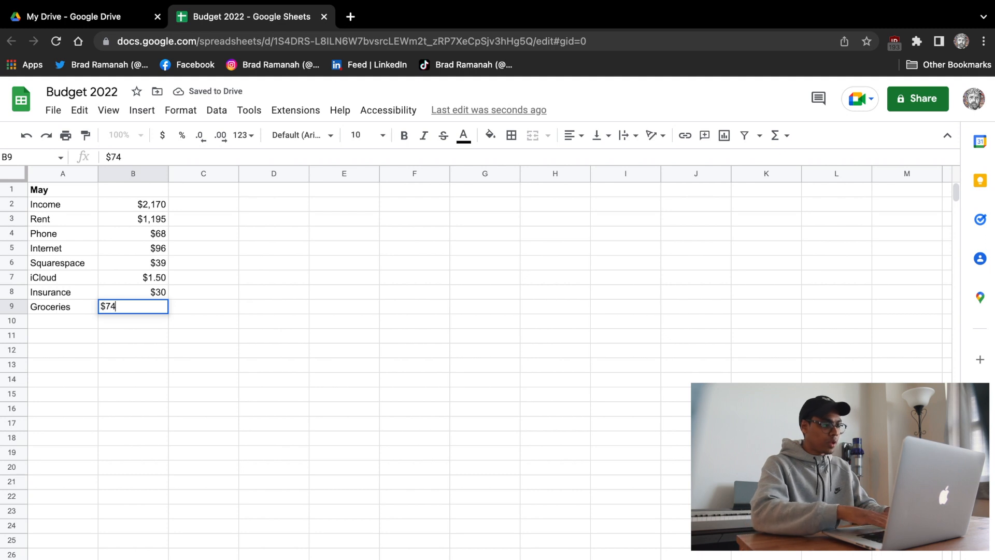
key("Return")
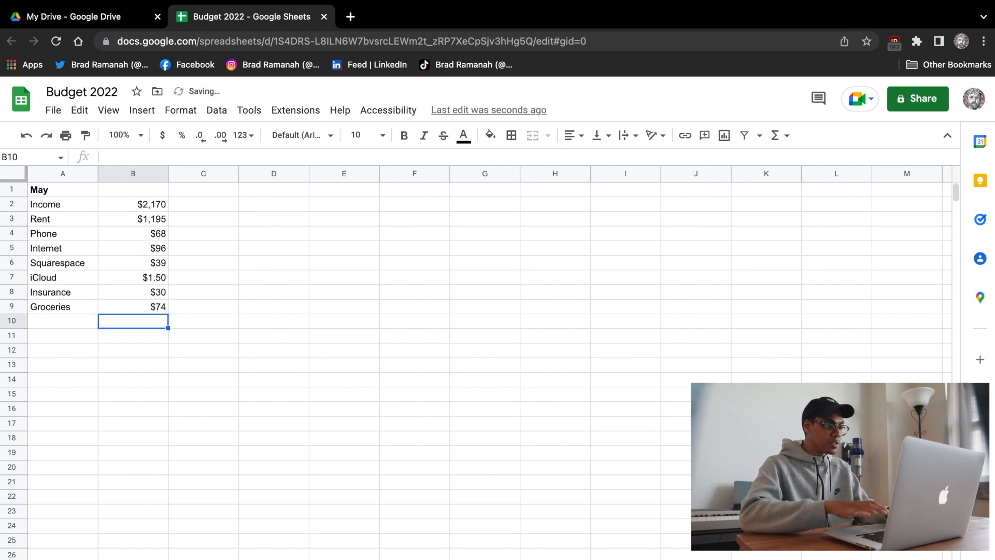
Add a Popeyes expense of $23 in row 10
left_click(71, 327)
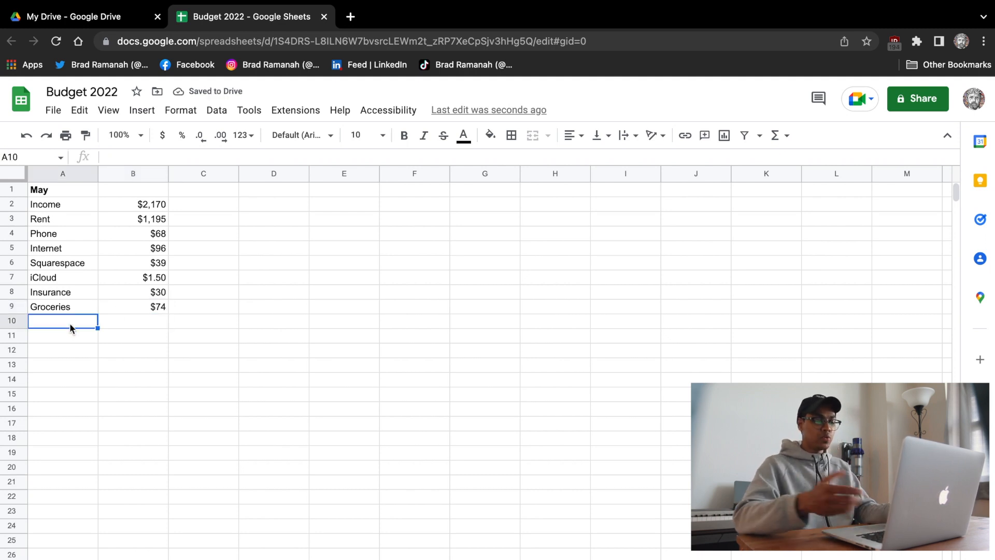
type("Popeyes")
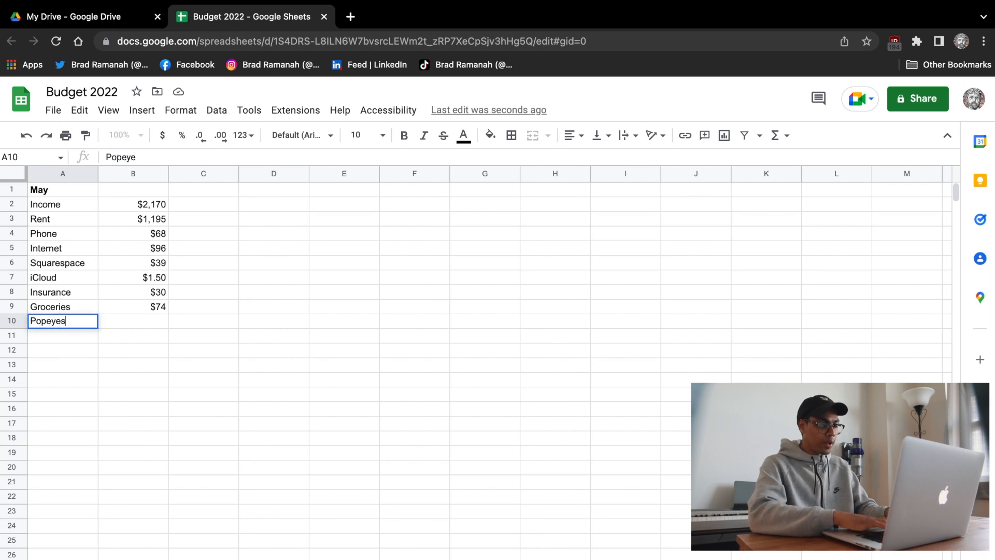
key("Tab")
type("$23")
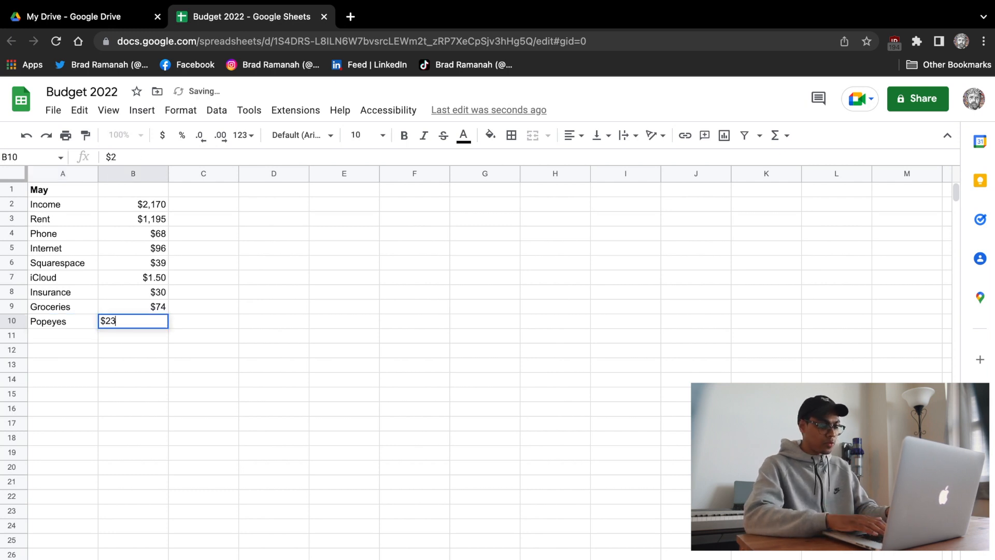
key("Return")
Add a Nike Store expense of $176 in row 11
left_click(67, 337)
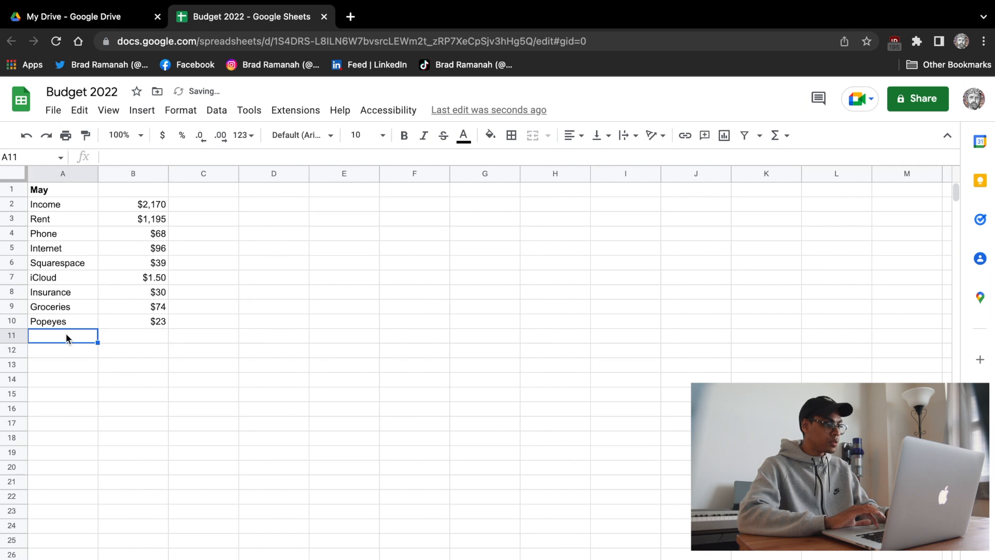
type("Nike")
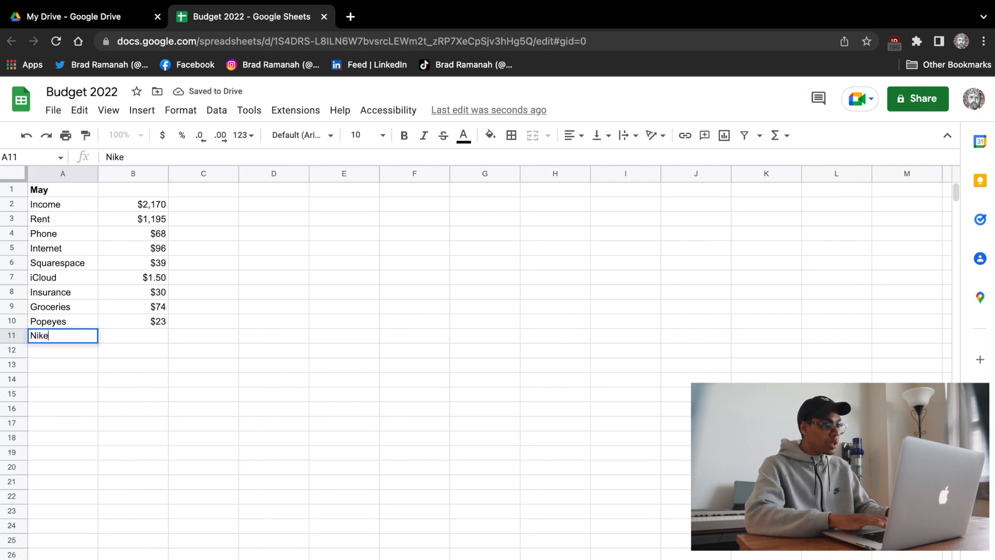
type(" Store")
key("Return")
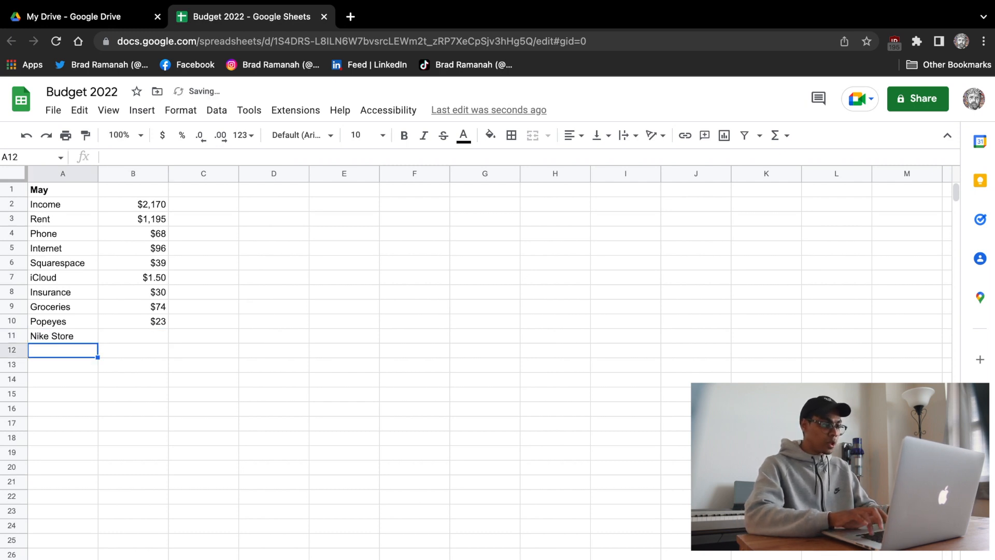
left_click(107, 335)
type("$")
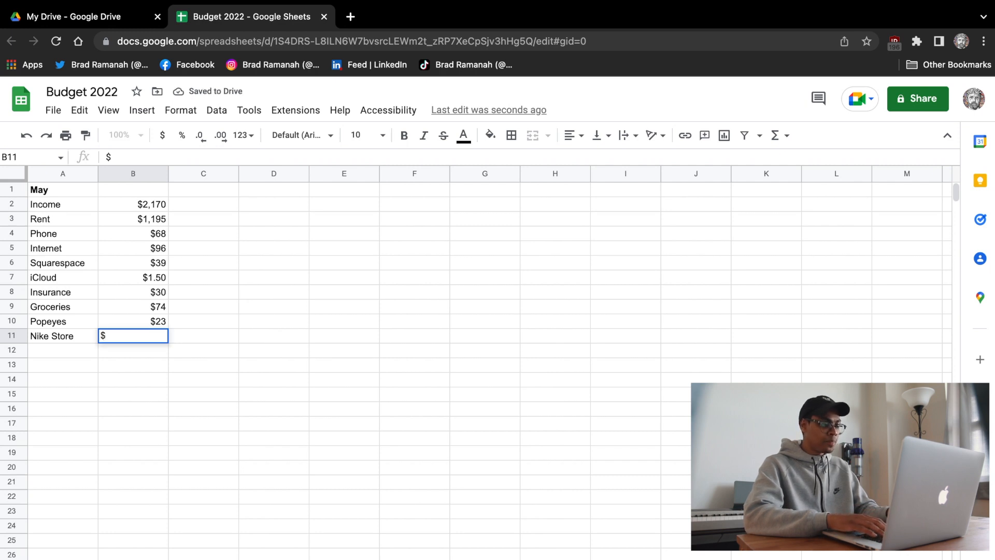
type("176")
key("Return")
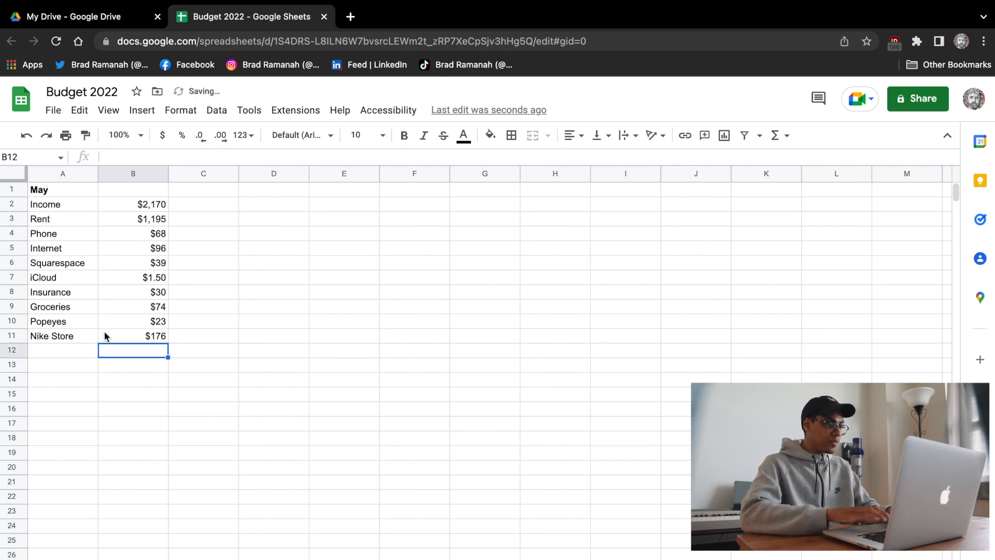
left_click(68, 351)
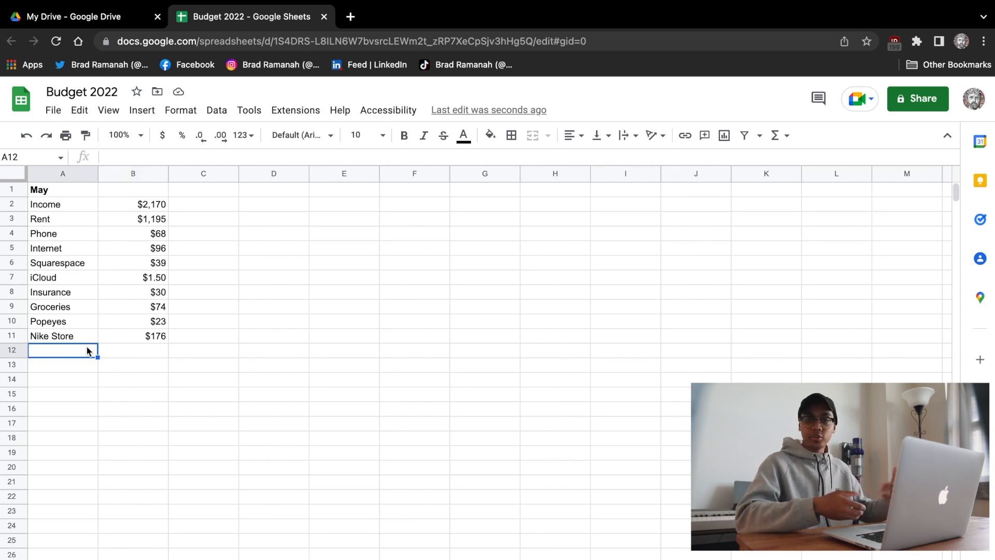
key("Down")
key("Down")
key("Down")
key("Down")
key("Down")
key("Down")
key("Down")
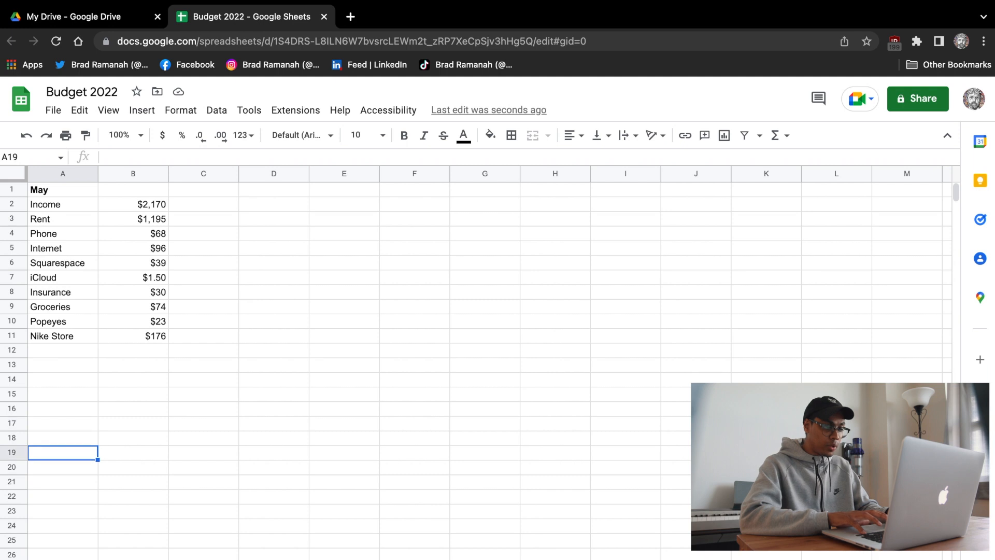
key("Right")
key("Up")
key("Up")
key("Up")
key("Up")
key("Up")
key("Up")
key("Up")
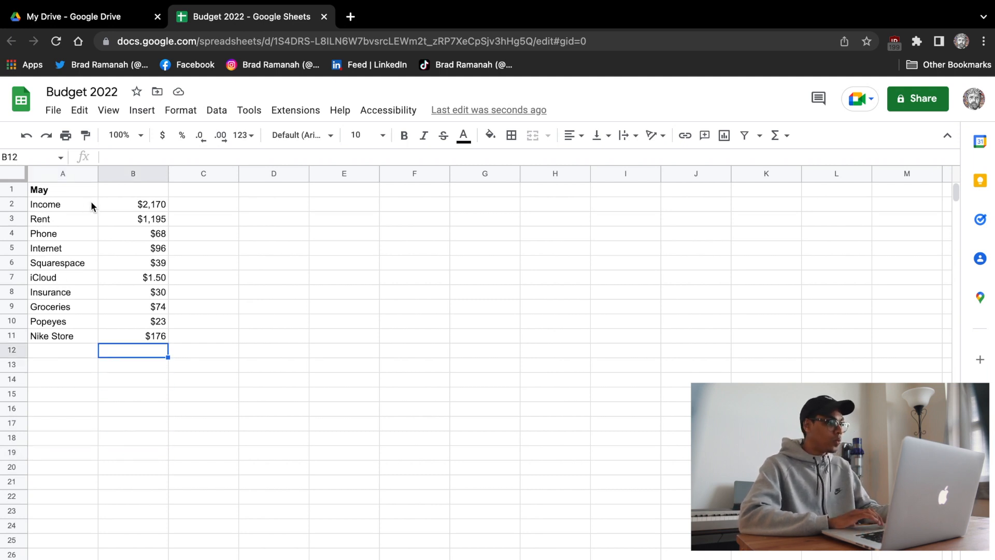
left_click(130, 210)
left_click(132, 216)
key("Down")
key("Down")
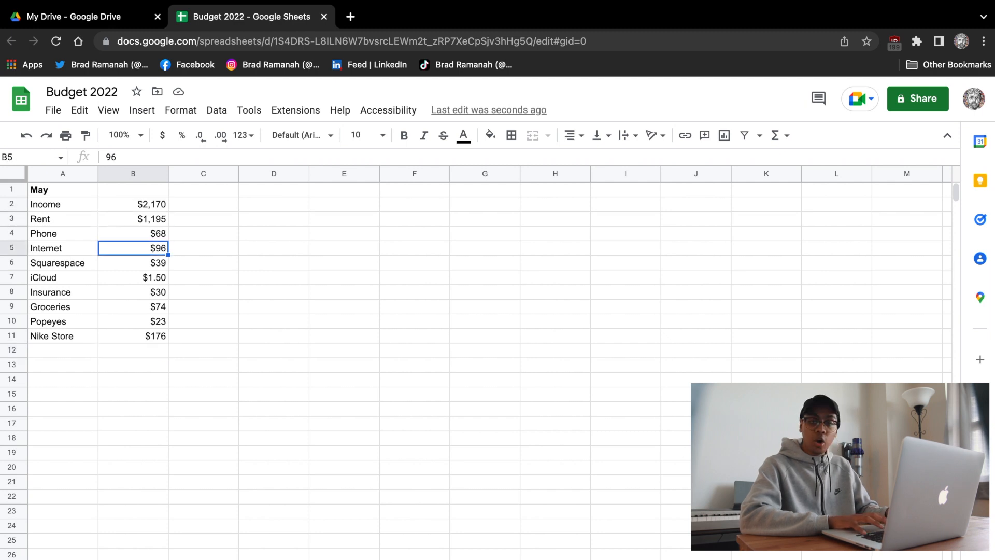
key("Down")
key("Down")
key("Down")
key("Down")
Fill the Rent amount cell B3 with red
key("Up")
key("Up")
key("Up")
key("Up")
key("Up")
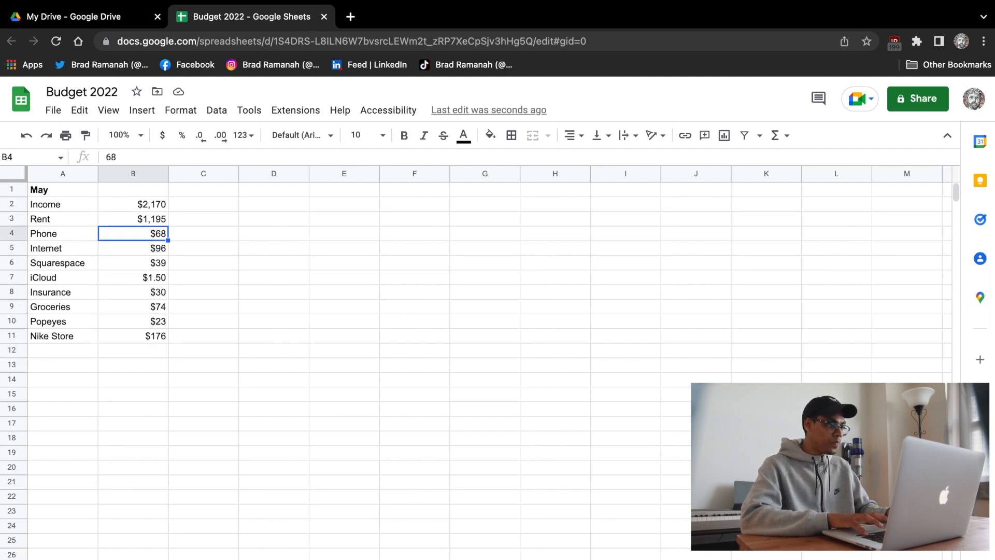
key("Up")
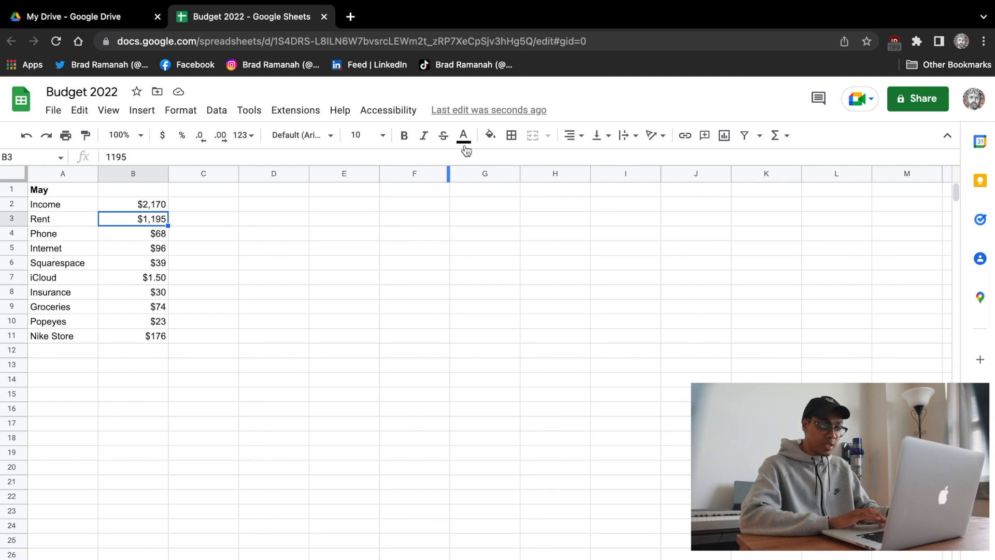
left_click(490, 135)
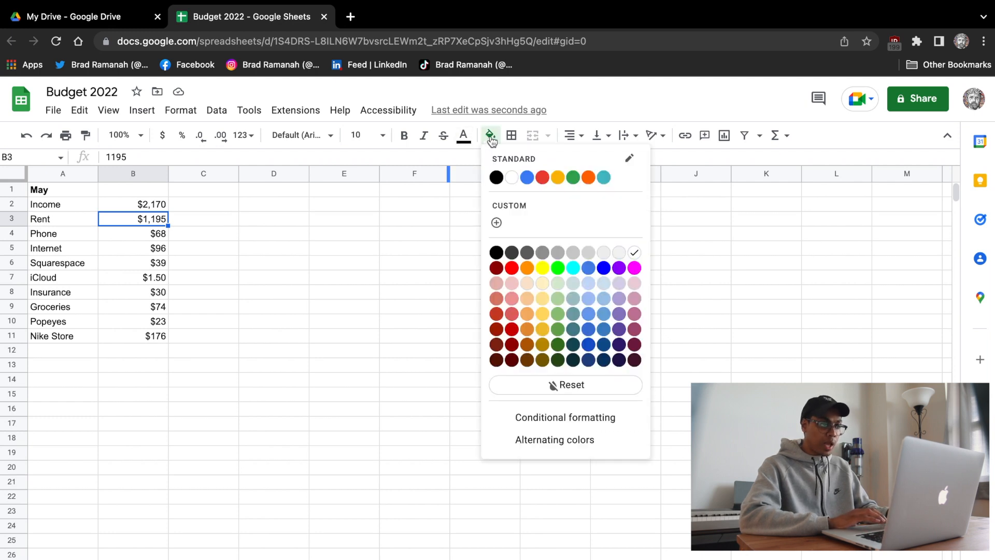
left_click(511, 268)
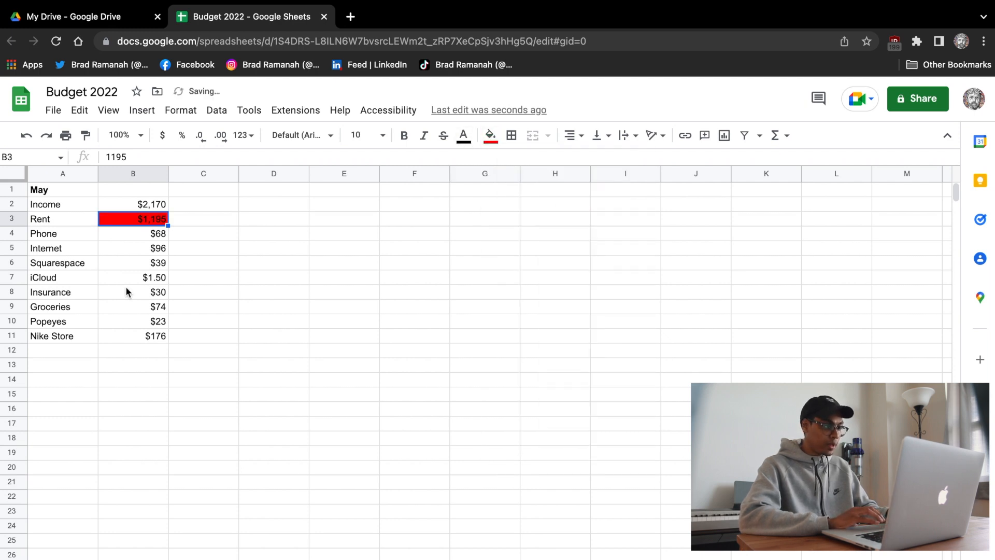
Fill the Phone and Internet amount cells, B4 and B5, with bright green
left_click(149, 234)
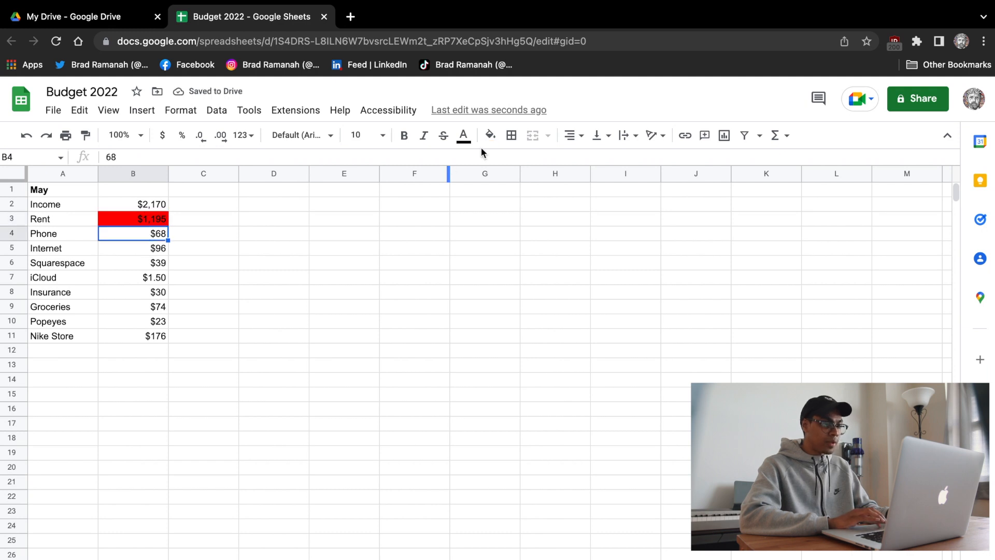
left_click(490, 134)
left_click(549, 267)
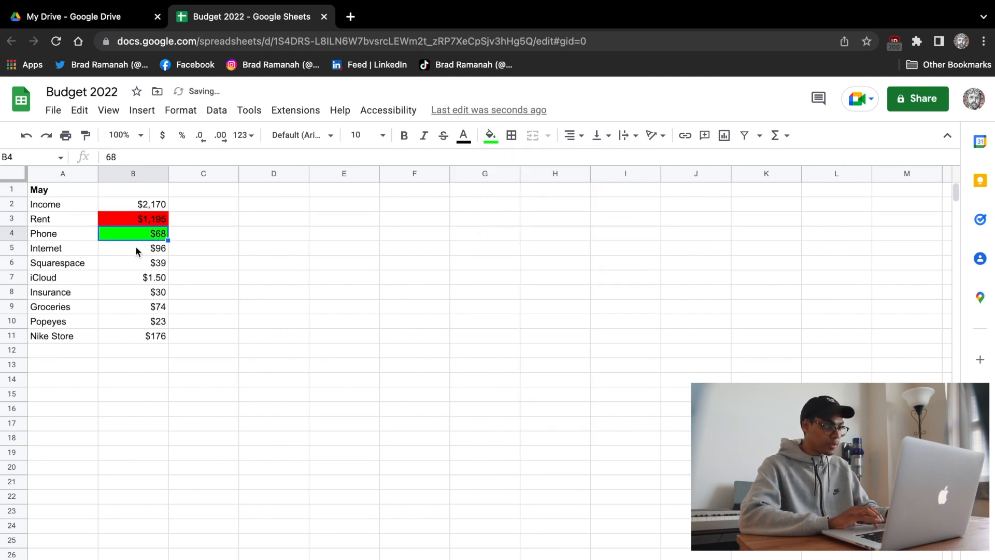
left_click(137, 250)
left_click(490, 134)
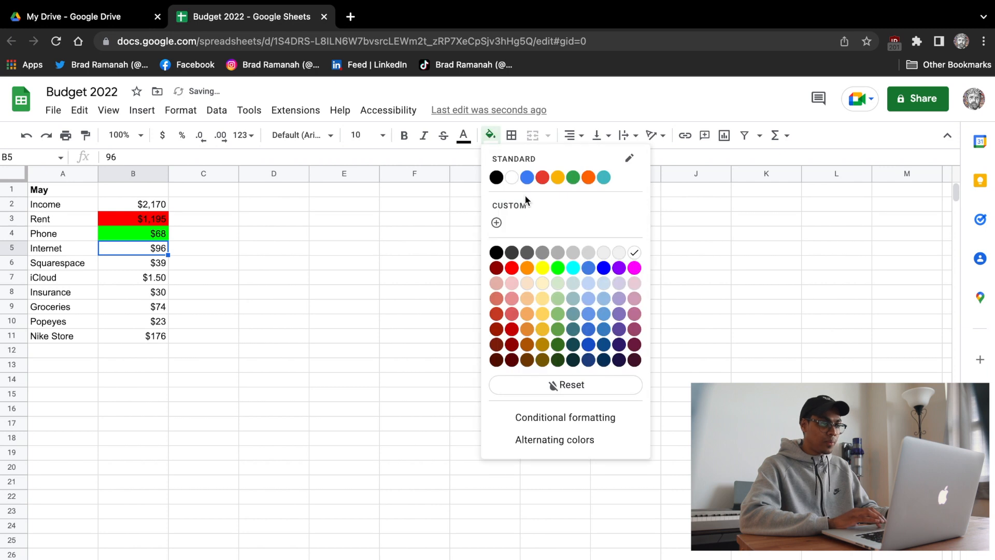
left_click(558, 268)
Fill the Squarespace, iCloud and Insurance amount cells, B6 to B8, with the same bright green
left_click(135, 264)
left_click(490, 135)
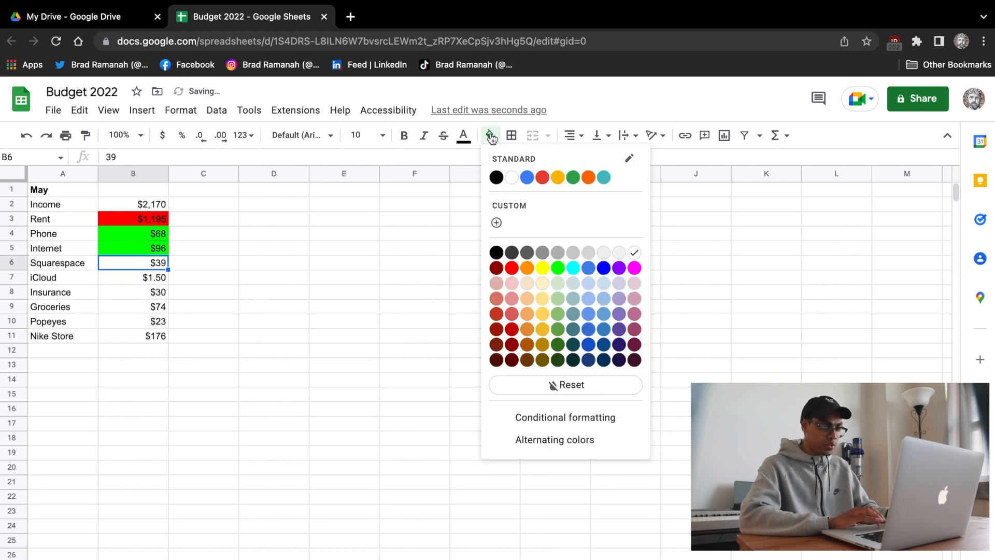
left_click(558, 268)
left_click(150, 278)
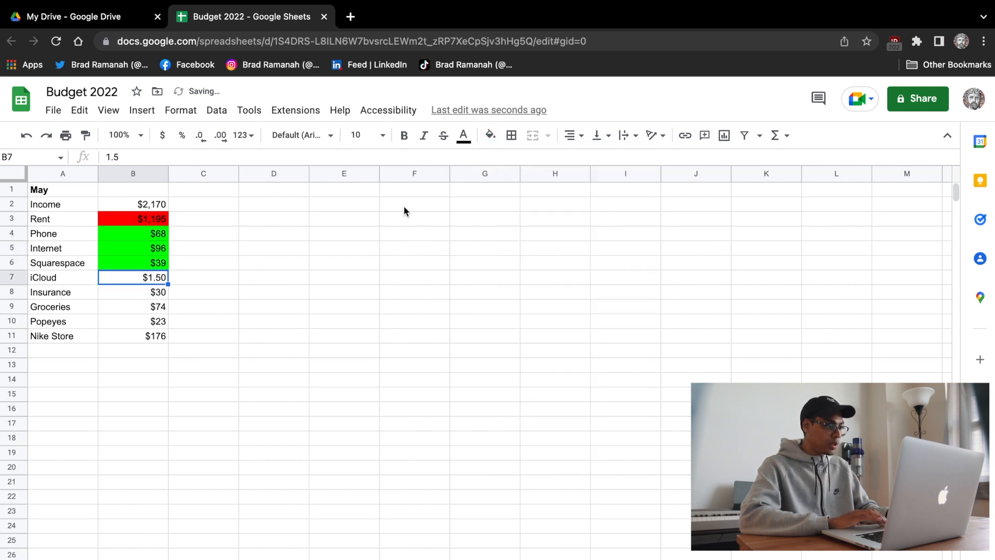
left_click(490, 135)
left_click(557, 268)
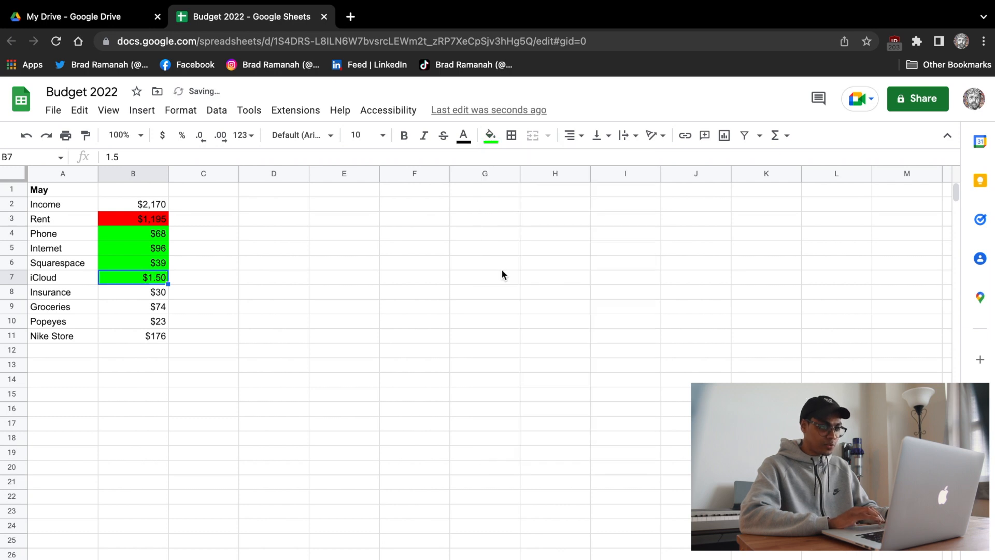
left_click(137, 290)
left_click(490, 135)
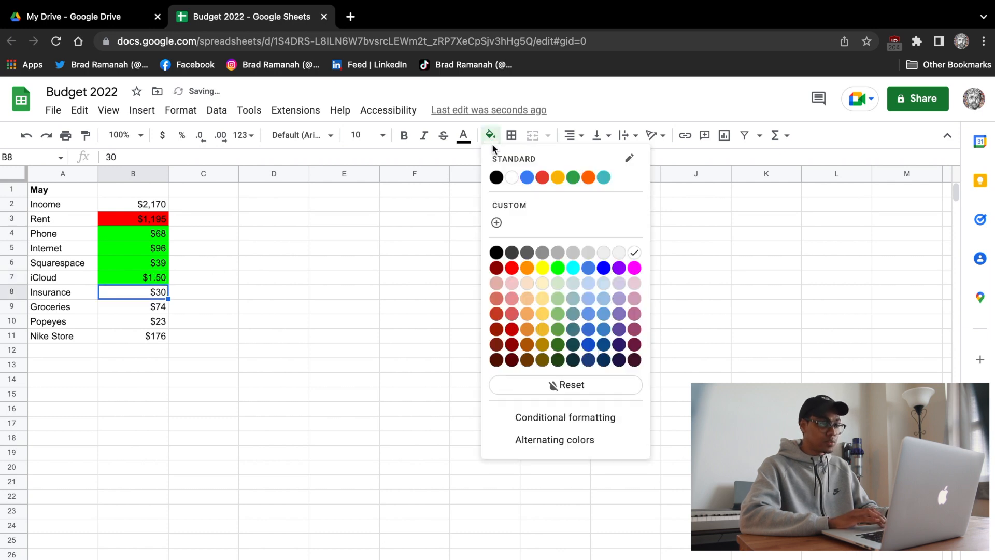
left_click(557, 268)
Fill the Groceries and Popeyes amount cells, B9 and B10, with red
left_click(104, 309)
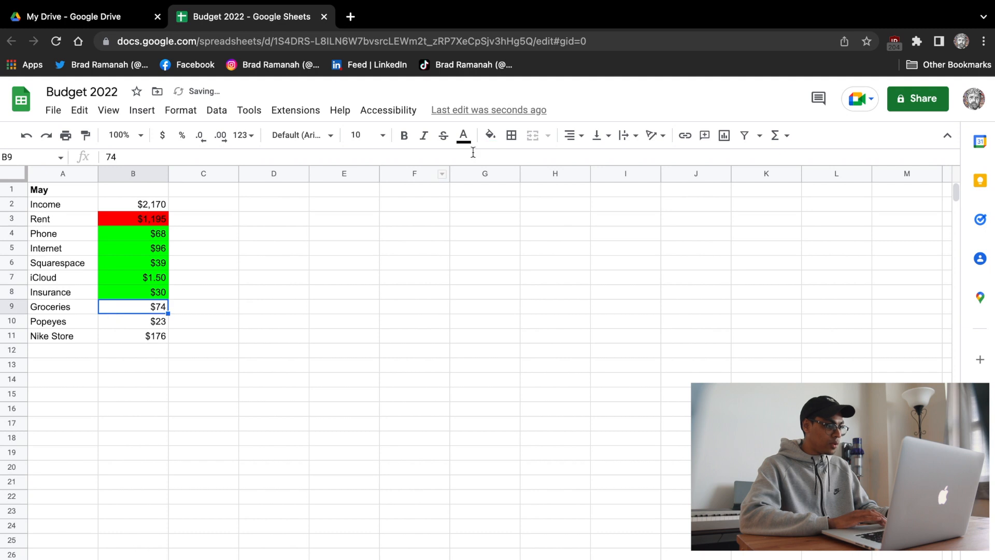
left_click(490, 134)
left_click(512, 268)
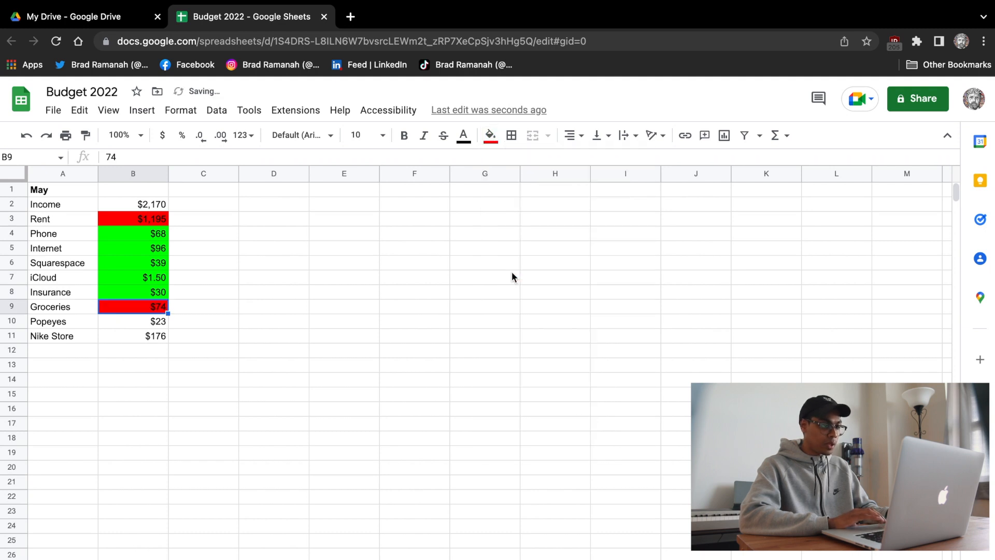
left_click(127, 319)
left_click(490, 135)
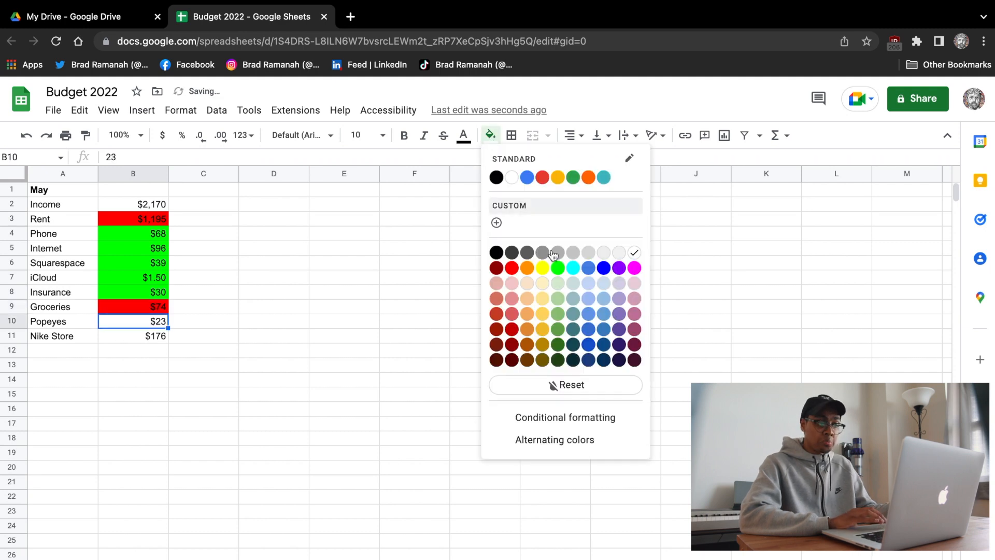
left_click(512, 268)
Fill the Nike Store amount cell B11 with bright green
left_click(149, 335)
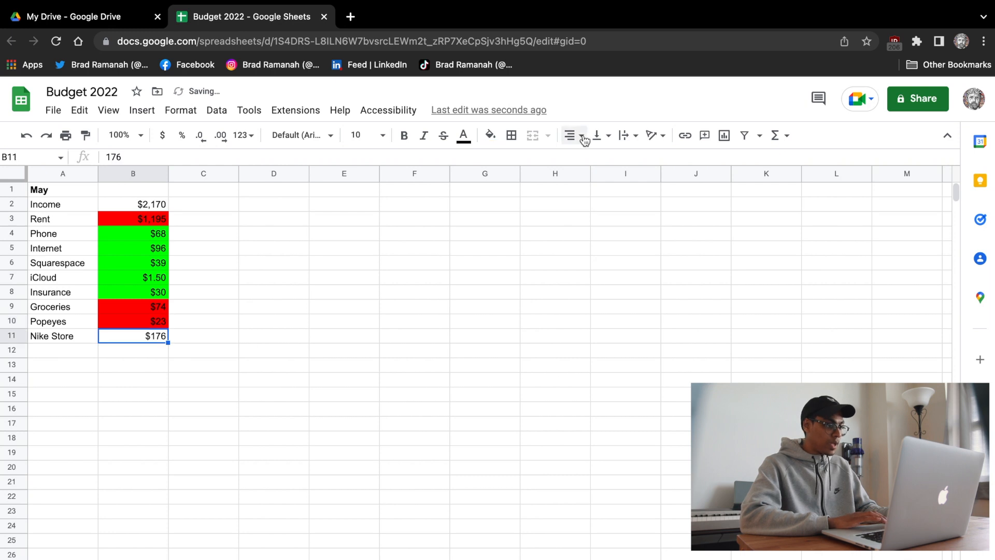
left_click(490, 134)
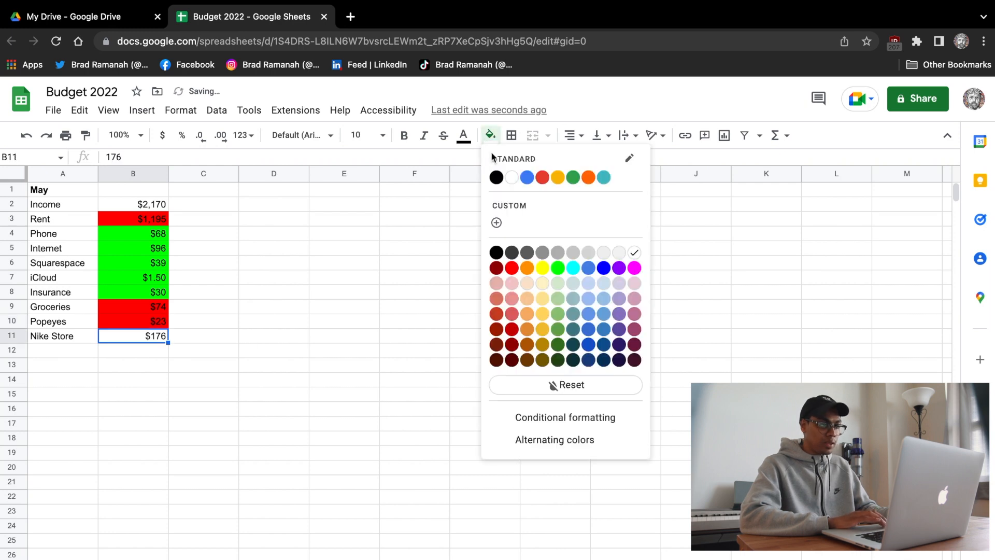
left_click(558, 266)
Enter the label TOTAL in A18, leaving blank rows below the Nike Store expense
left_click(61, 352)
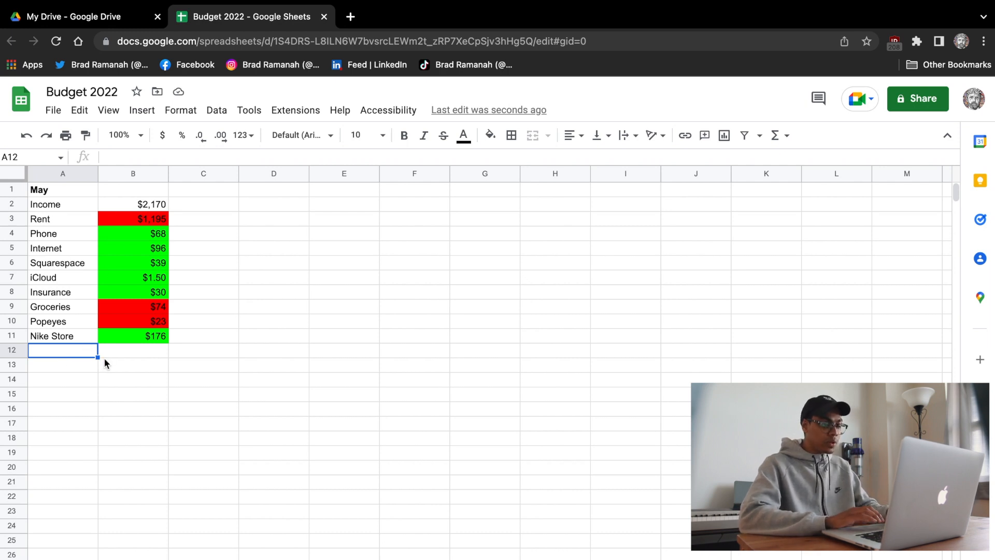
key("Down")
key("Down")
key("Down")
key("Down")
key("Down")
key("Down")
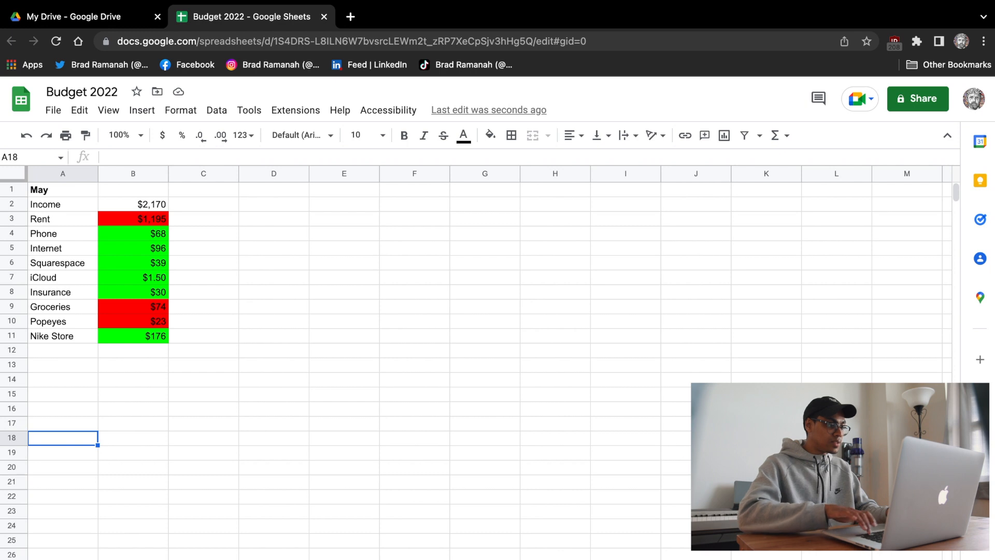
type("TOTAL")
key("Return")
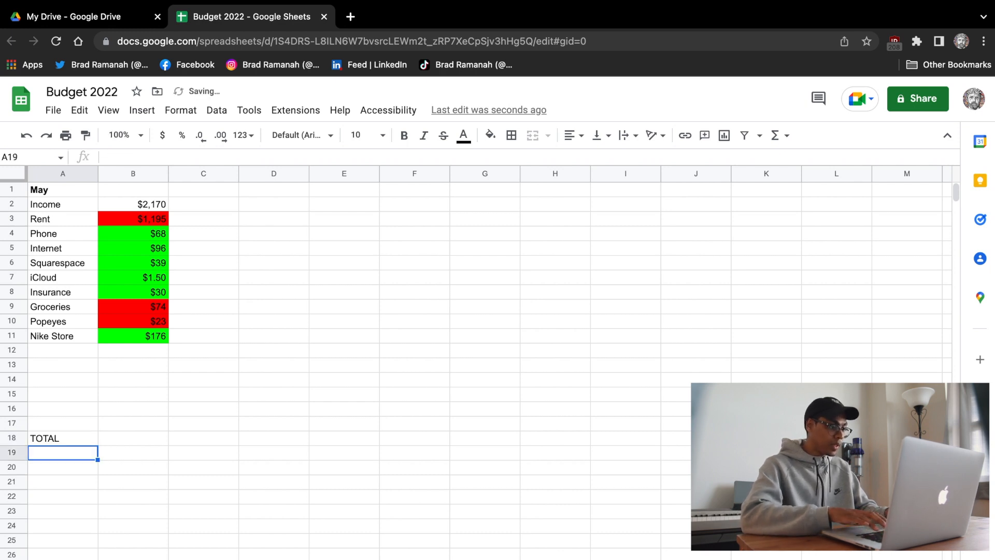
left_click(125, 437)
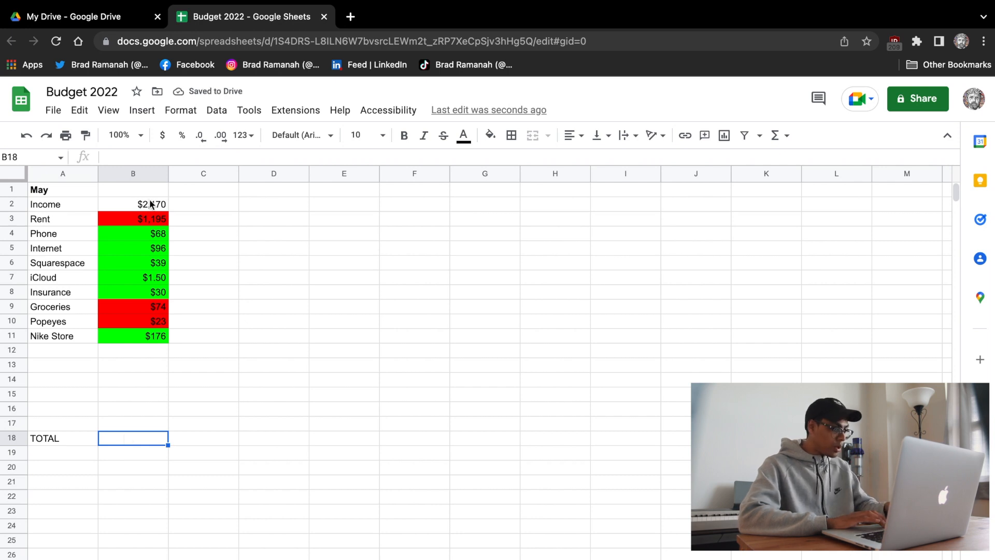
left_click_drag(147, 218, 144, 336)
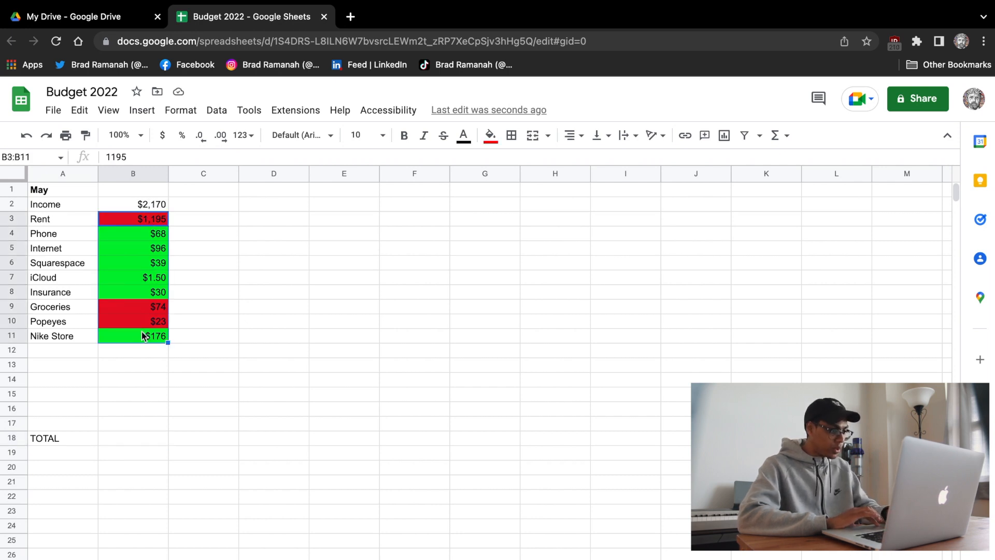
left_click(120, 440)
type("=")
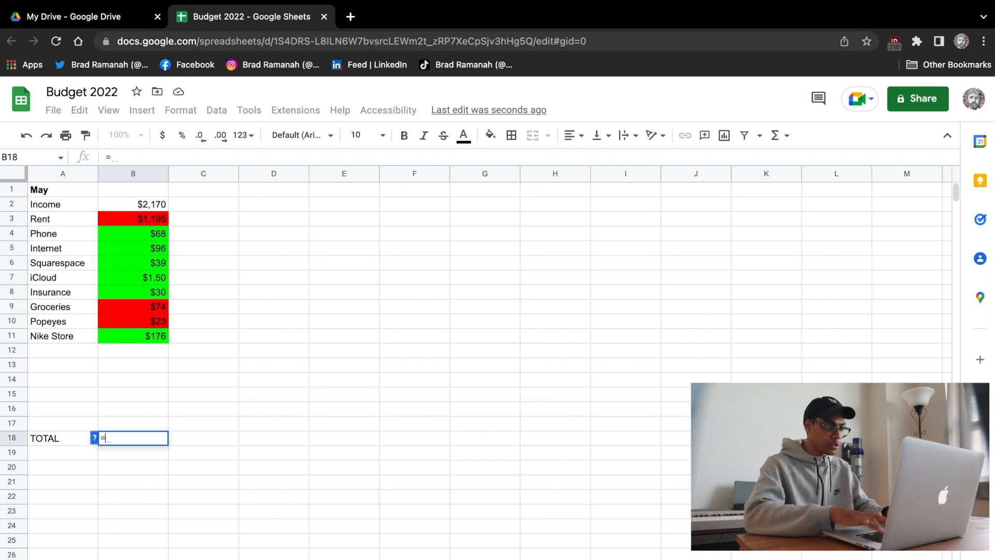
key("Escape")
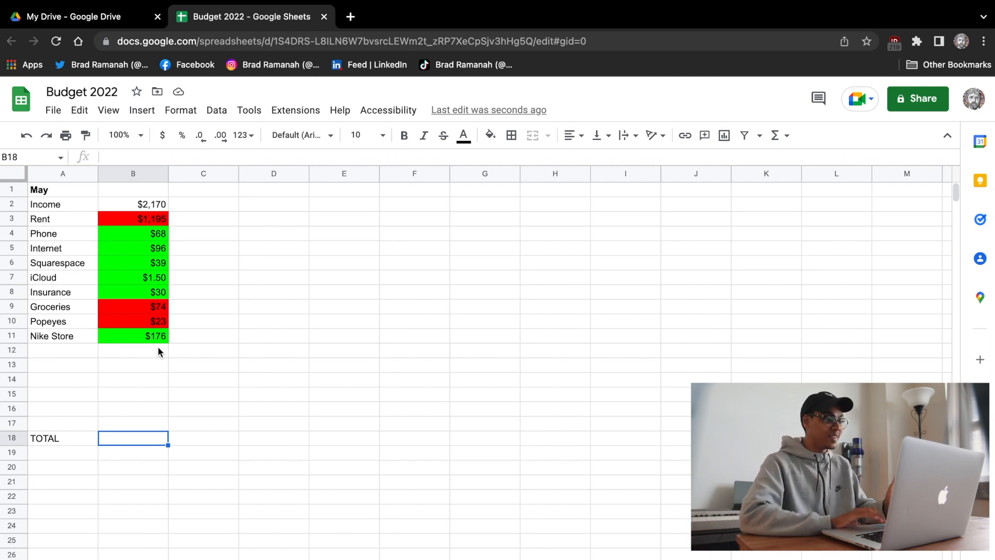
Enter $1,703 in B18 as the total of the expenses from Rent to Nike Store
left_click(74, 437)
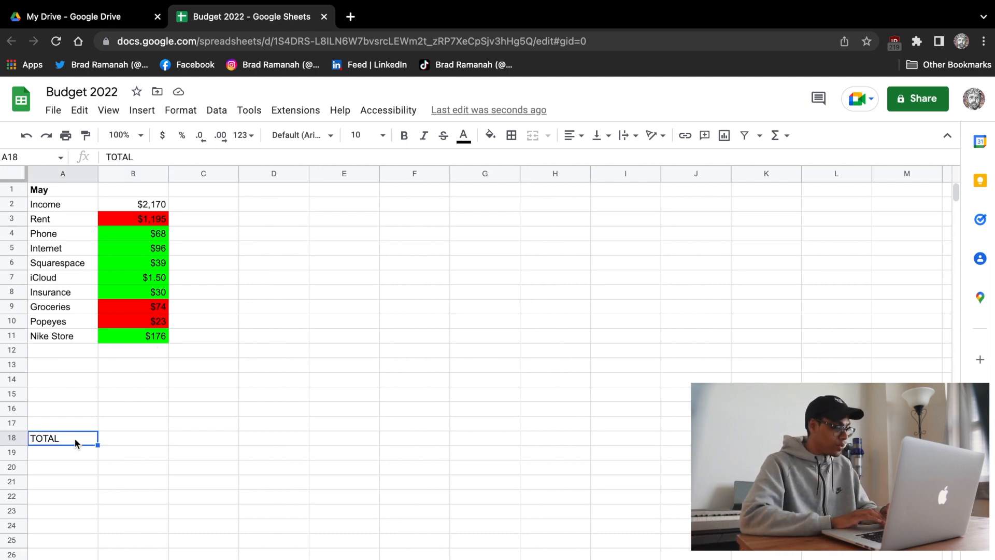
left_click(110, 440)
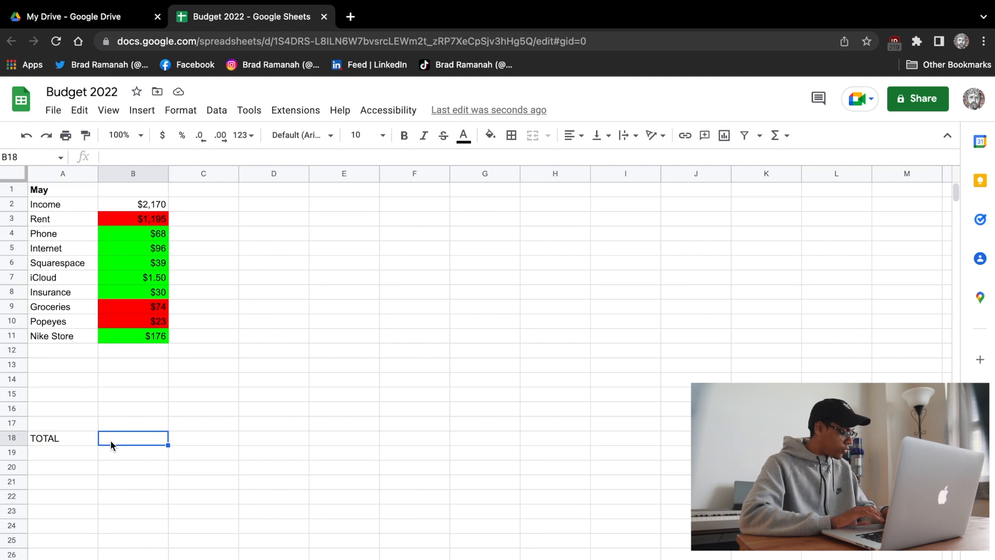
left_click_drag(138, 219, 140, 337)
left_click(119, 441)
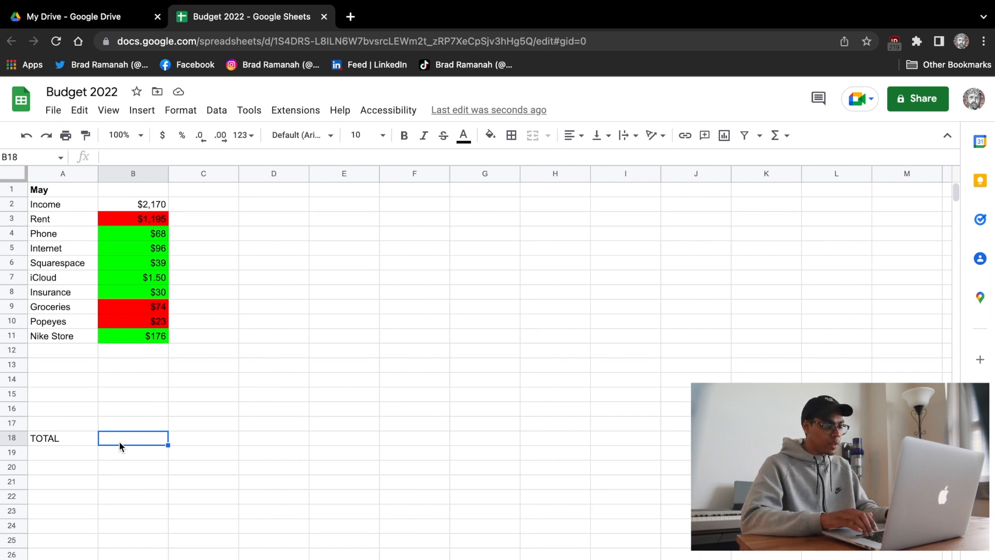
type("$1,703")
key("Return")
Add a SAVINGS row with $467 in row 19, directly below TOTAL
left_click(80, 450)
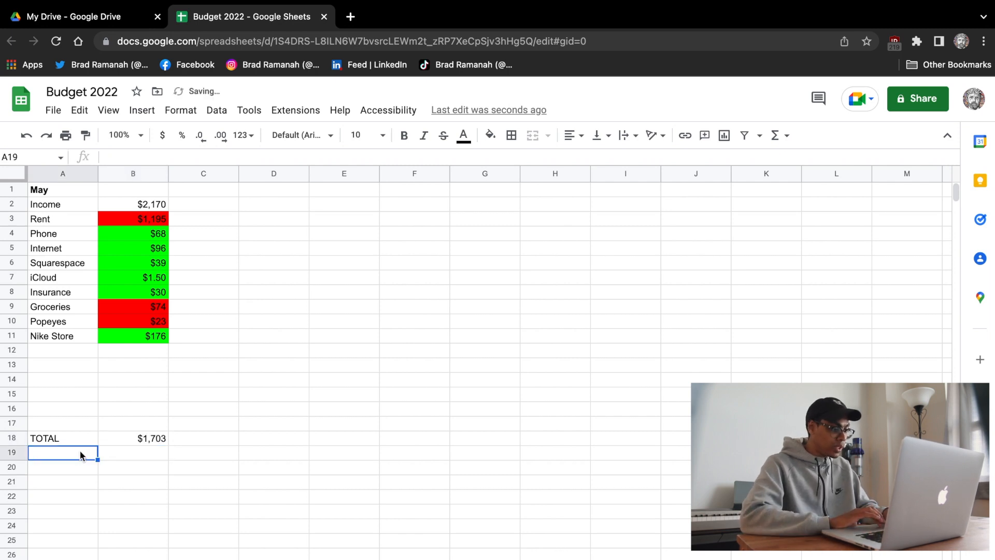
type("SAVINGS")
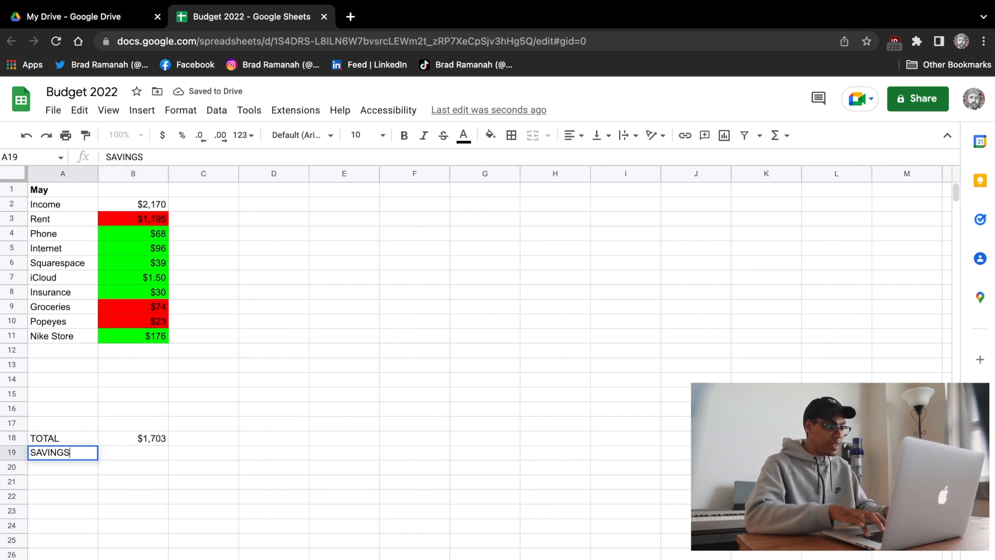
key("Return")
left_click(141, 454)
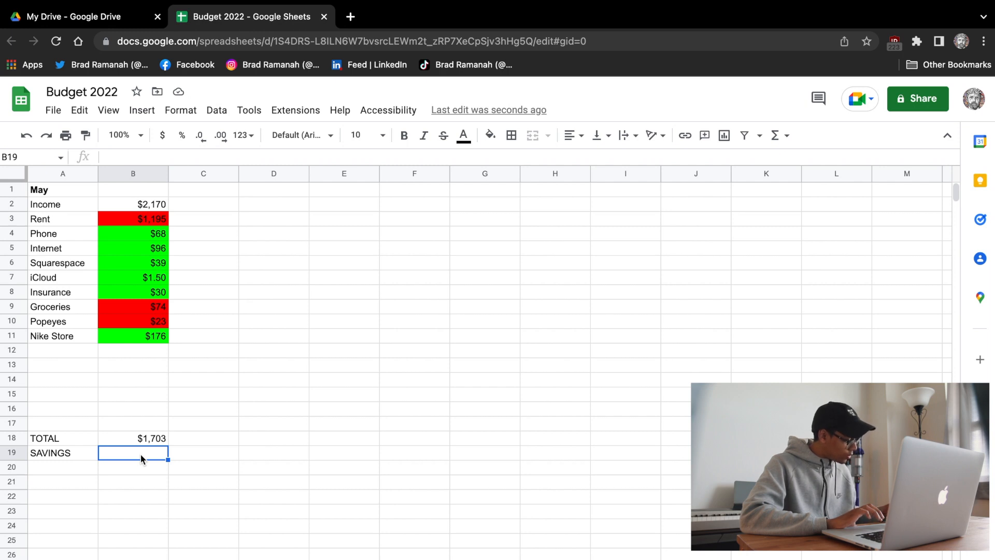
type("$")
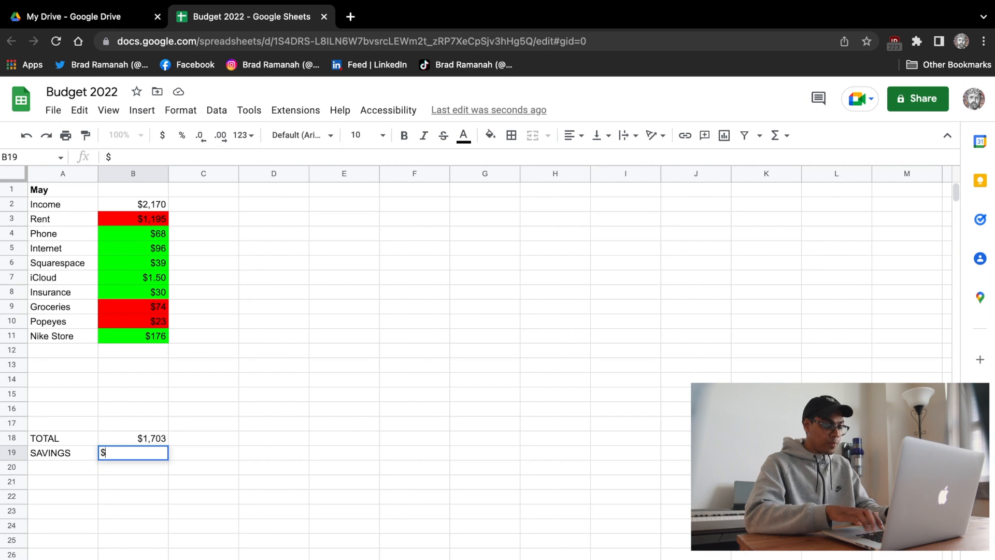
type("467")
key("Return")
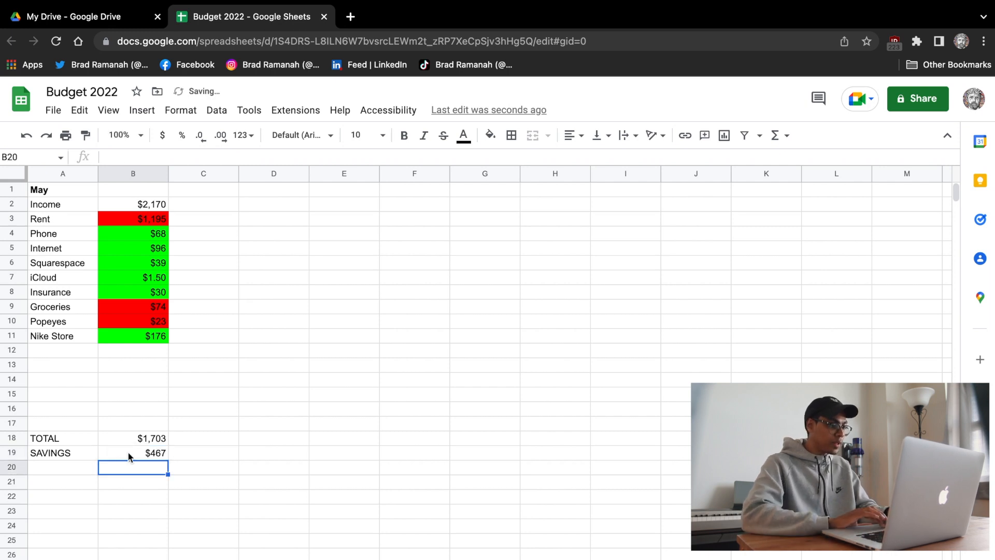
Try cyan as the text color of the Income amount in B2 and undo the change
left_click(152, 207)
left_click(463, 135)
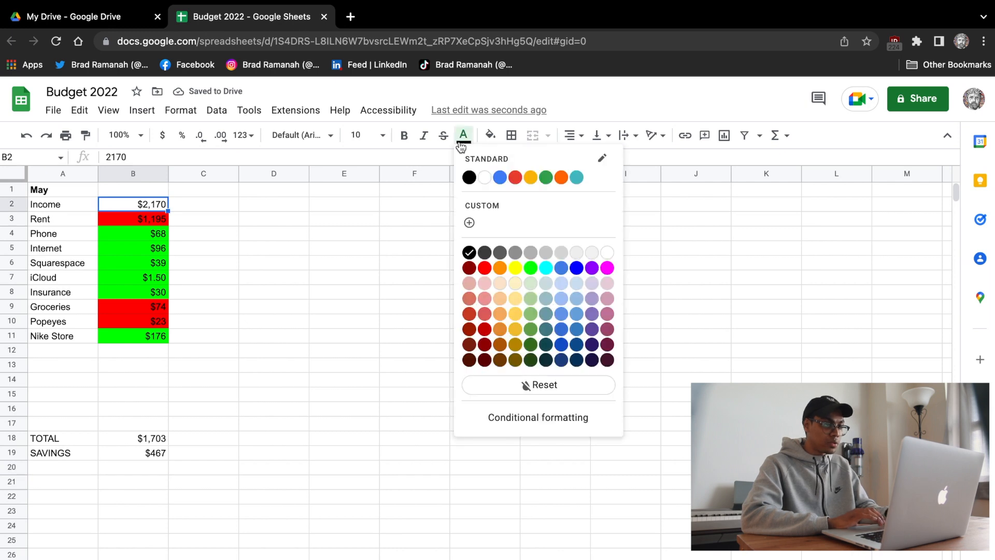
left_click(547, 267)
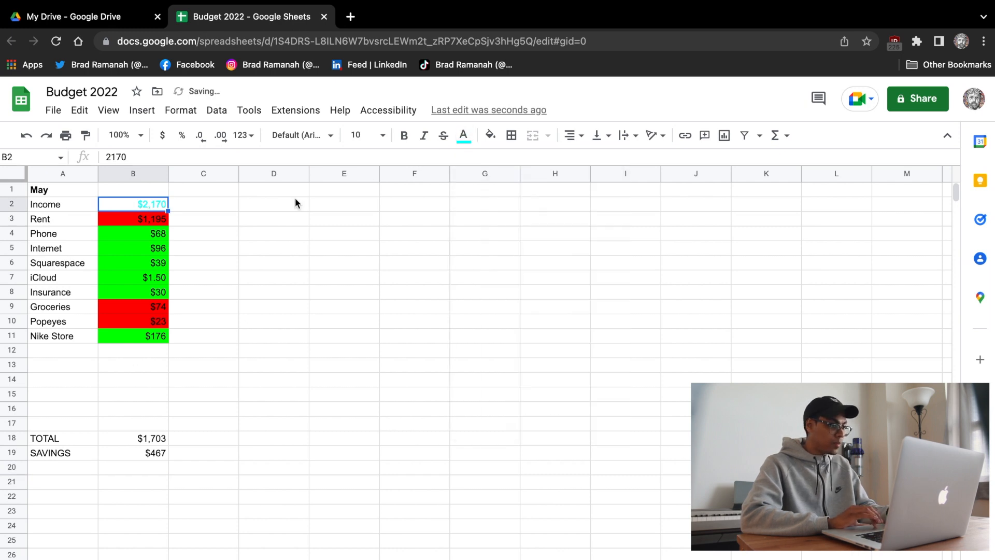
key("ctrl+z")
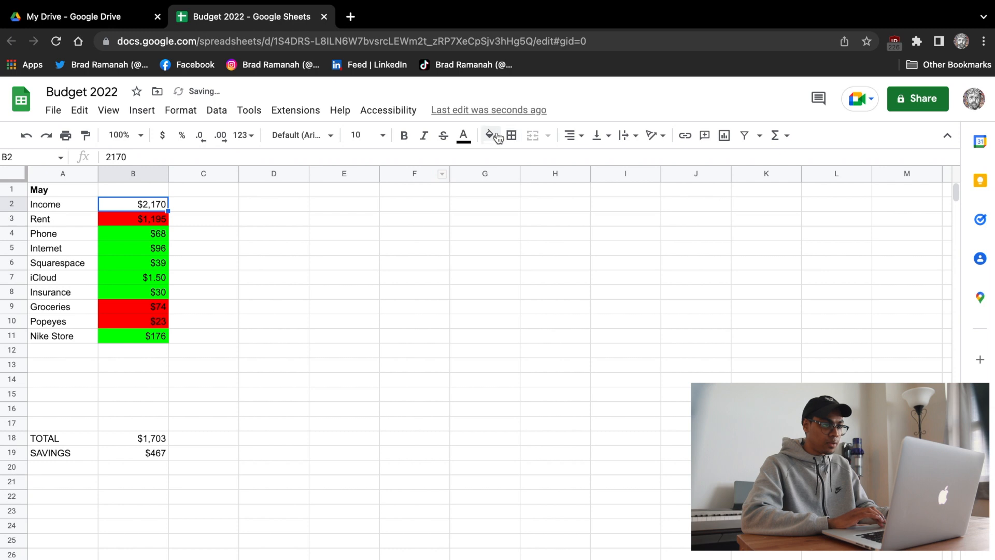
Fill the Income amount cell B2 with cyan
left_click(491, 136)
left_click(573, 268)
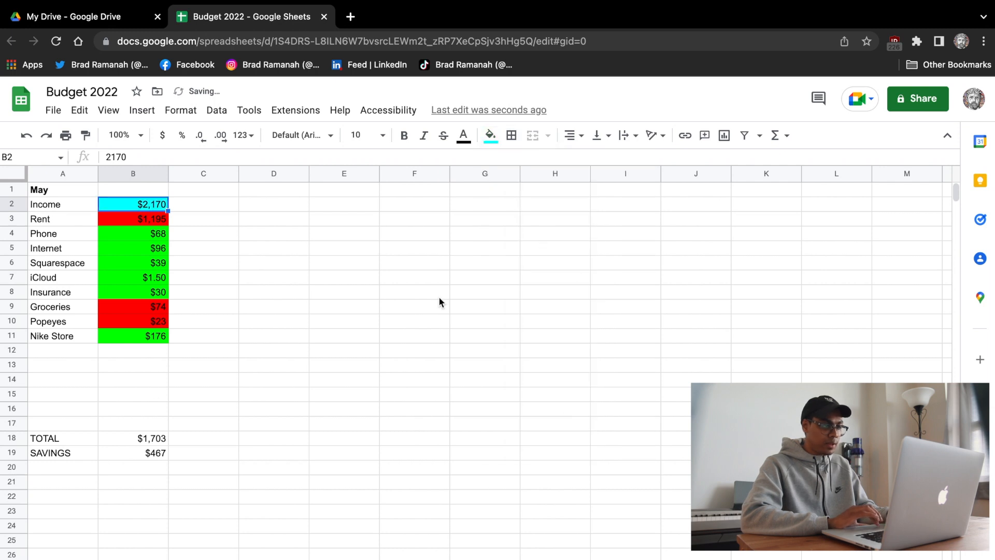
Fill the SAVINGS amount cell B19 with cyan
left_click(129, 453)
left_click(490, 135)
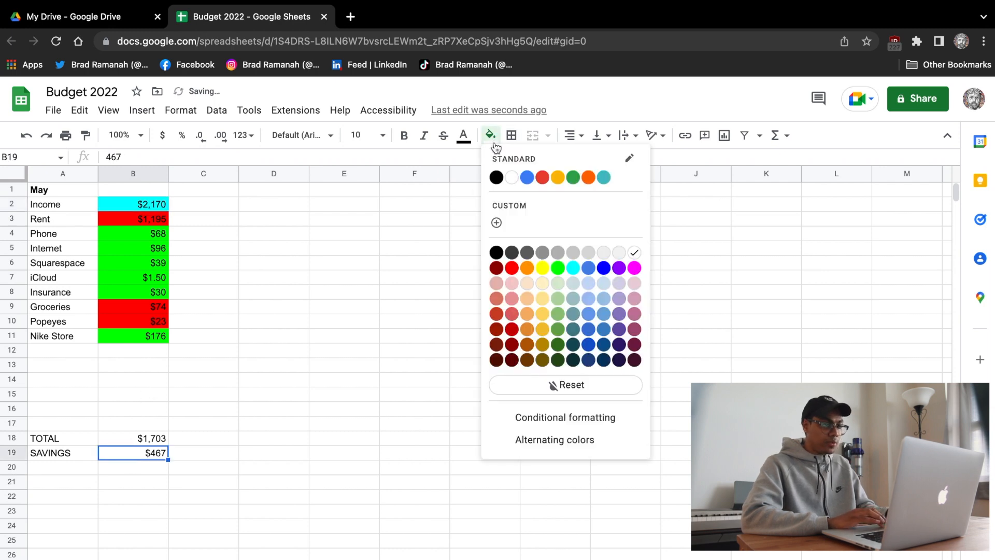
left_click(571, 266)
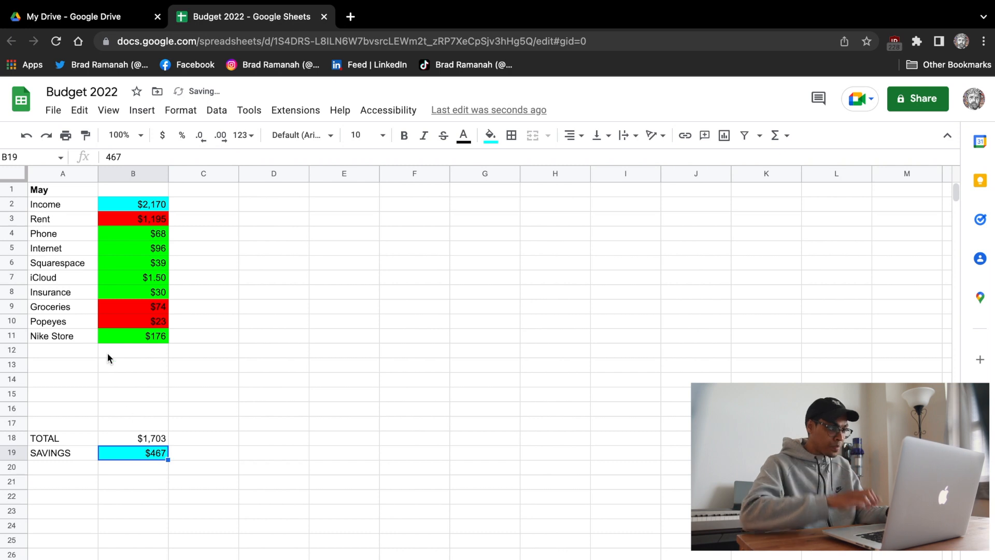
Change the SAVINGS amount in B19 to the negative value -$467
double_click(124, 452)
key("Left")
key("Left")
key("Left")
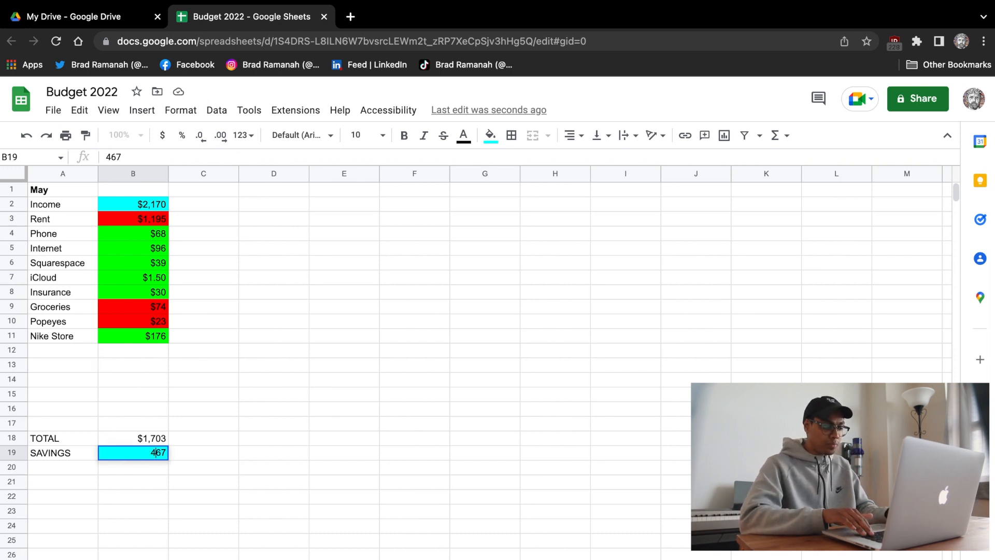
type("-$")
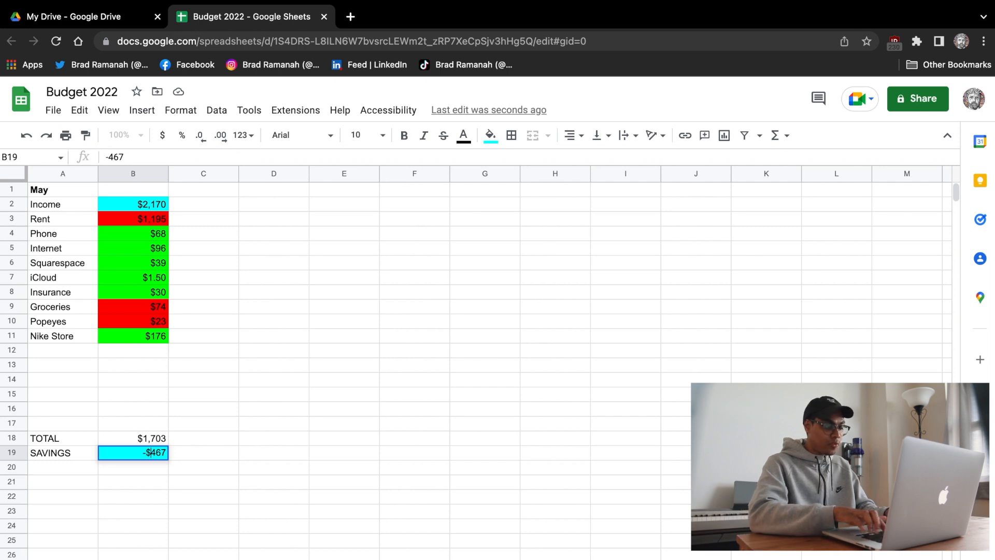
key("Return")
Fill the SAVINGS amount cell B19 with bright red
left_click(135, 450)
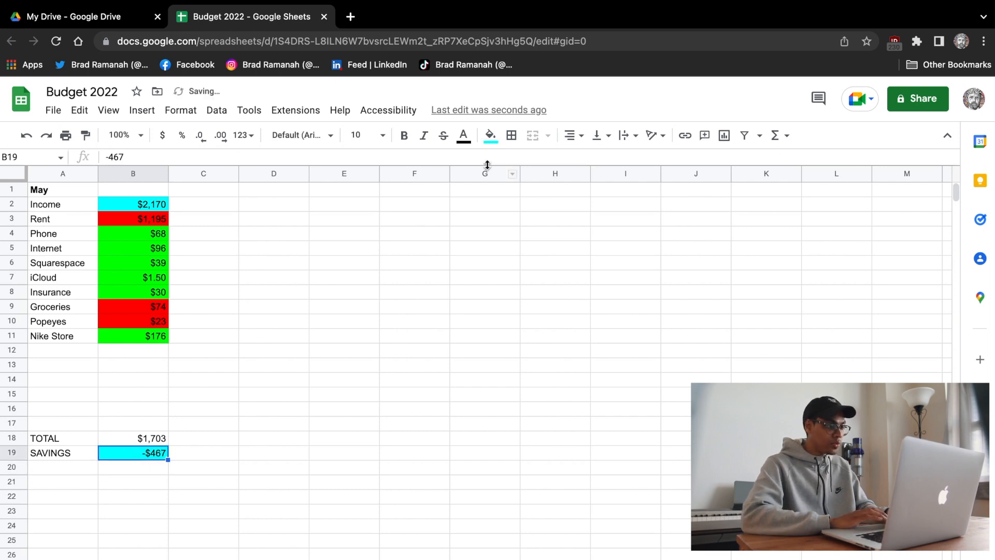
left_click(490, 136)
left_click(511, 270)
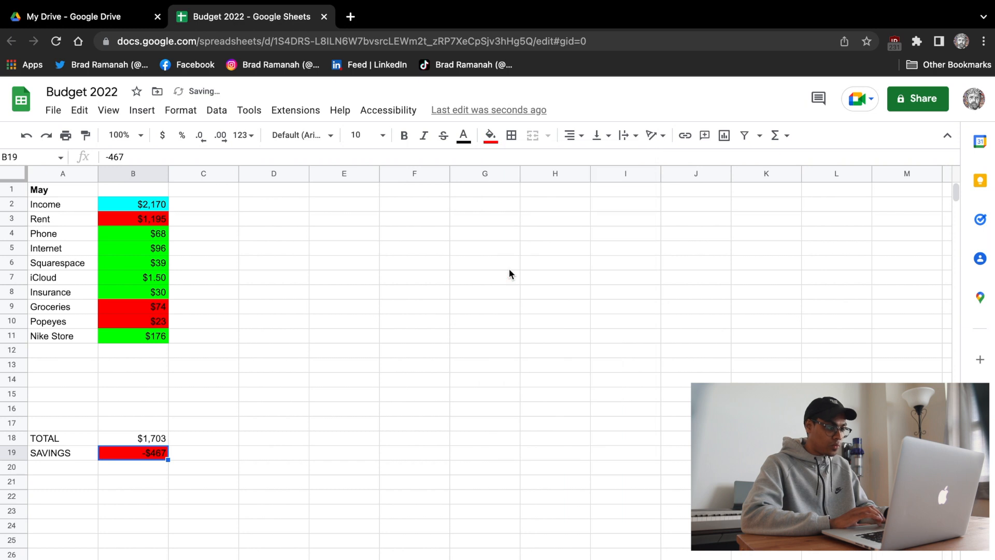
Try a dark gray fill on the SAVINGS amount cell B19 and restore its bright red fill
left_click(492, 135)
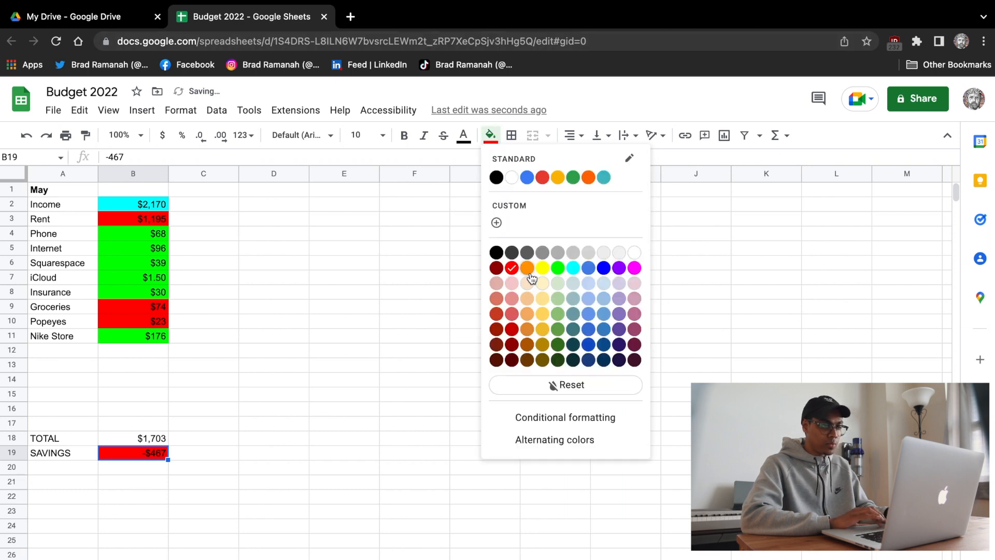
left_click(527, 253)
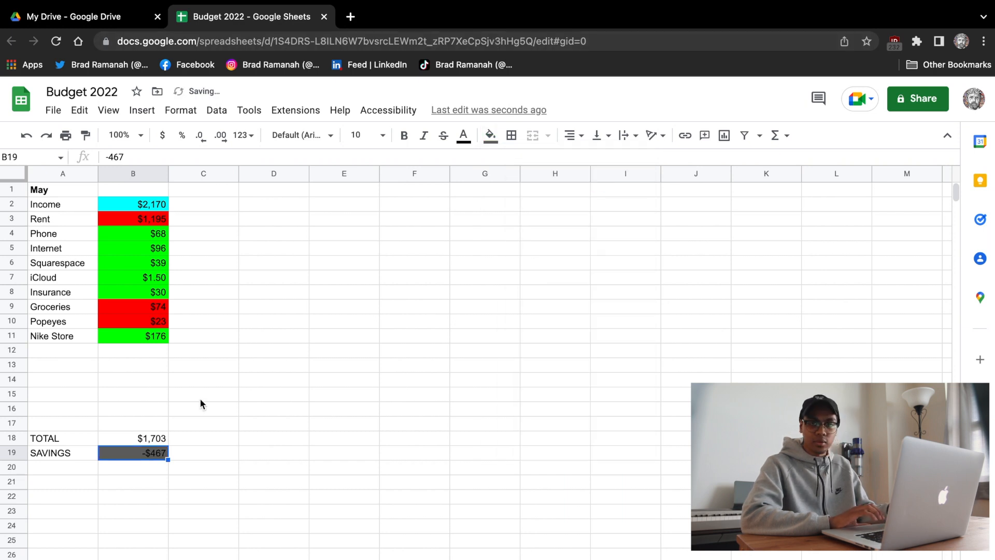
left_click(67, 468)
left_click(107, 456)
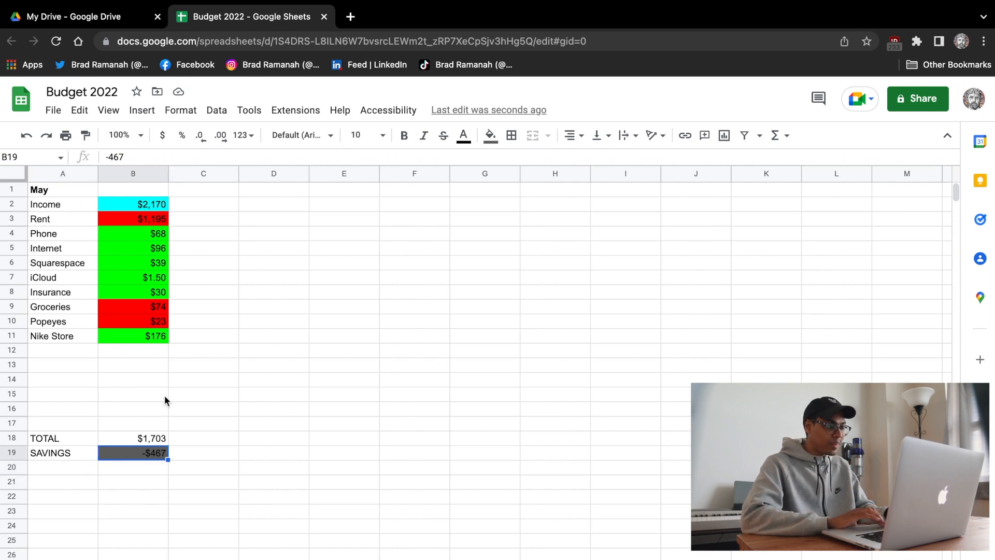
left_click(490, 135)
left_click(514, 268)
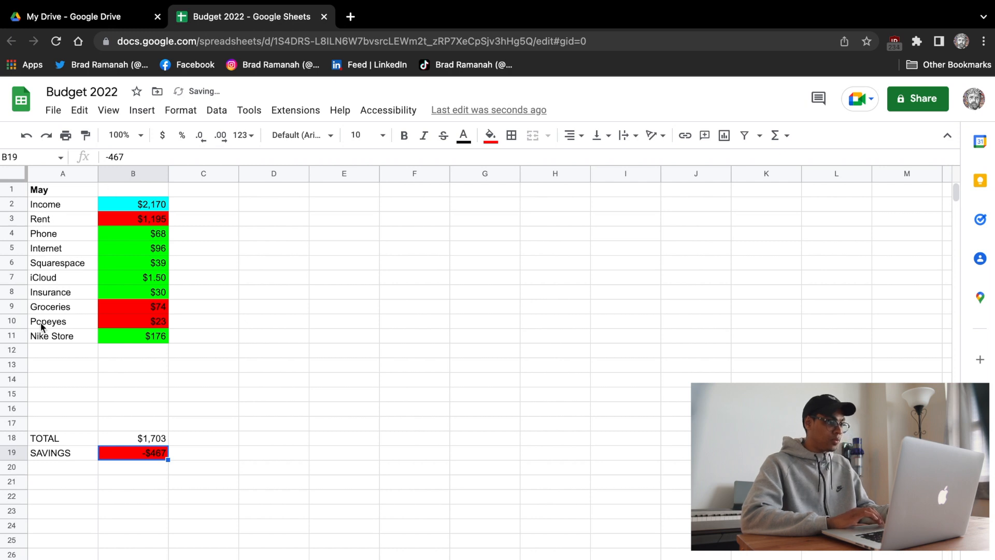
Enter the month labels June in A21 and July in A22, leaving a blank row below SAVINGS
scroll(57, 414, "down", 1)
left_click(50, 468)
type("June")
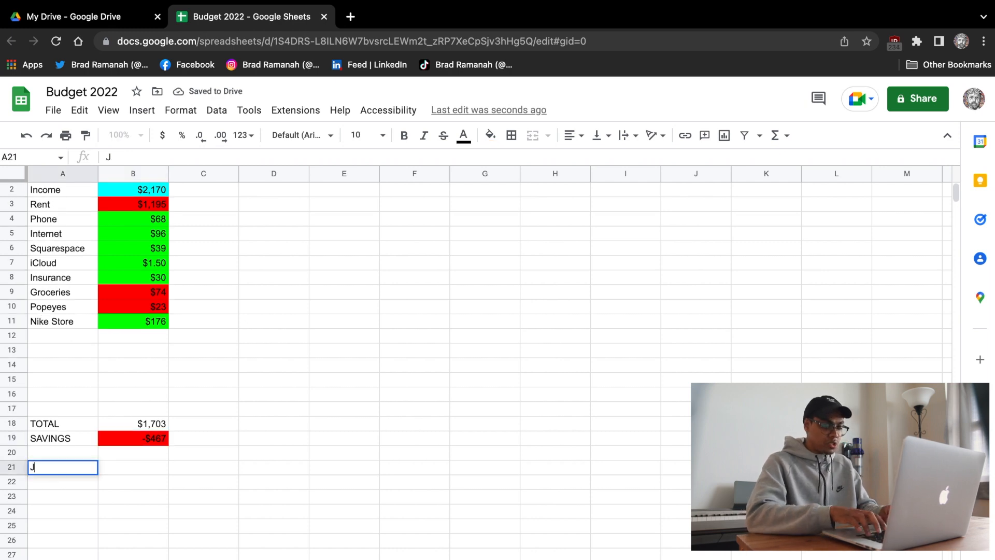
key("Return")
type("July")
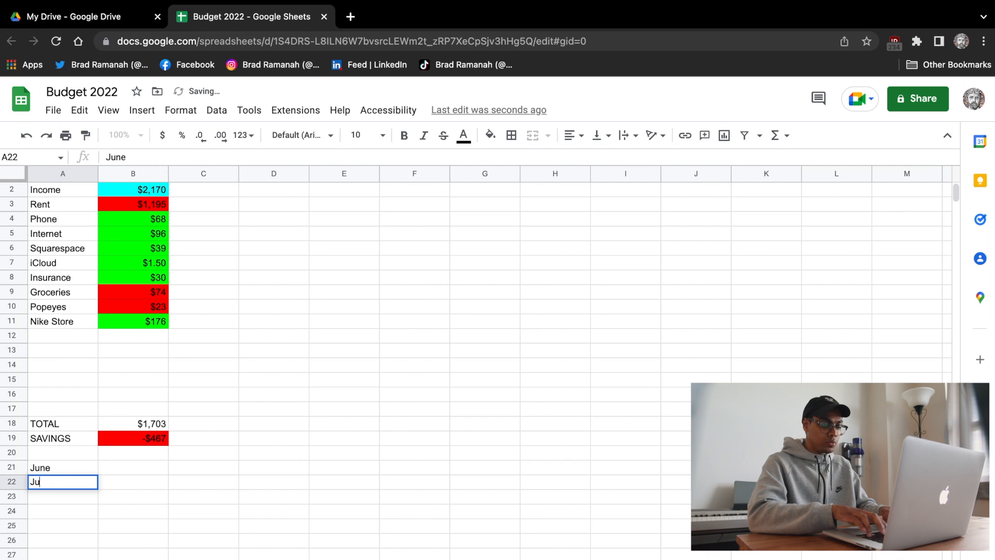
key("Return")
Review the May budget entries and their amounts row by row, from Income to Internet
scroll(247, 465, "up", 1)
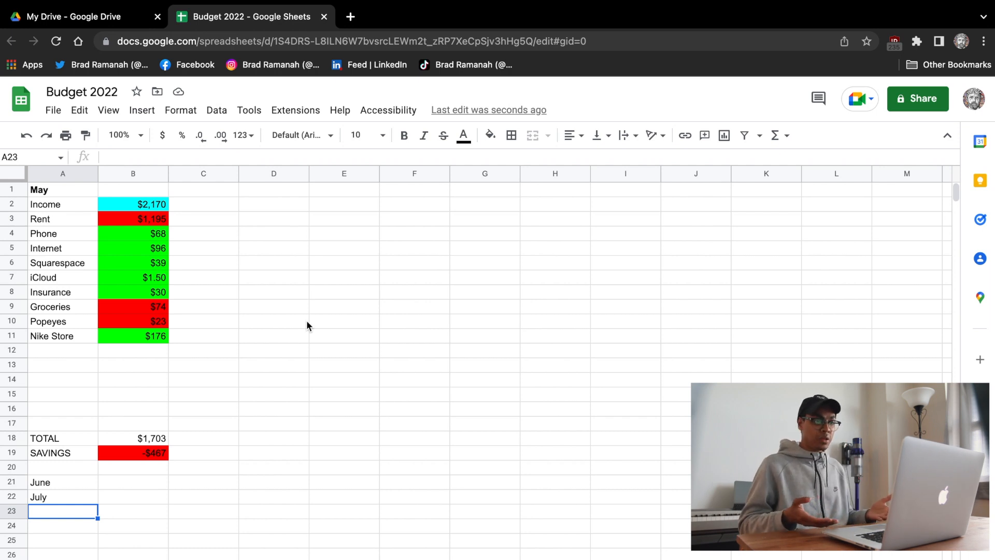
scroll(307, 321, "down", 3)
scroll(307, 321, "up", 3)
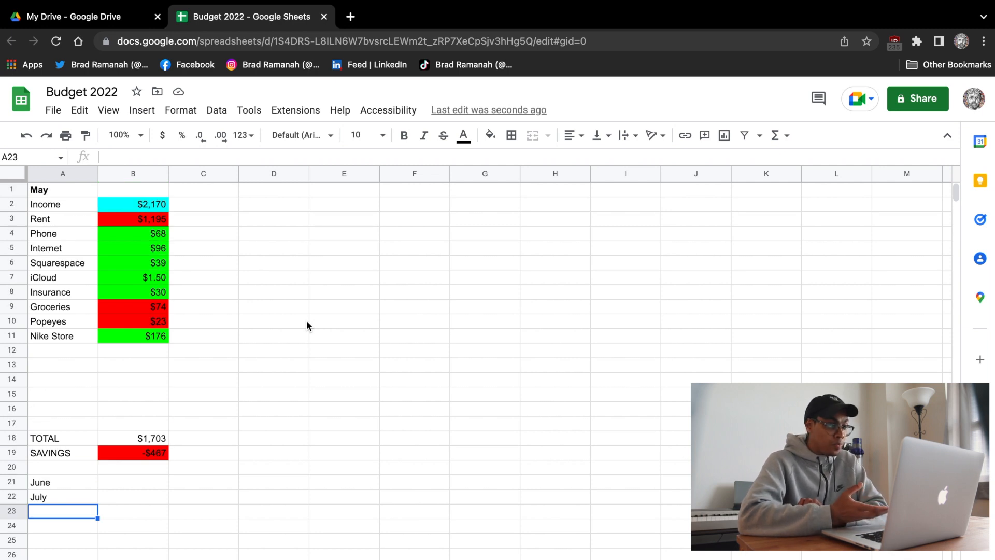
left_click(93, 205)
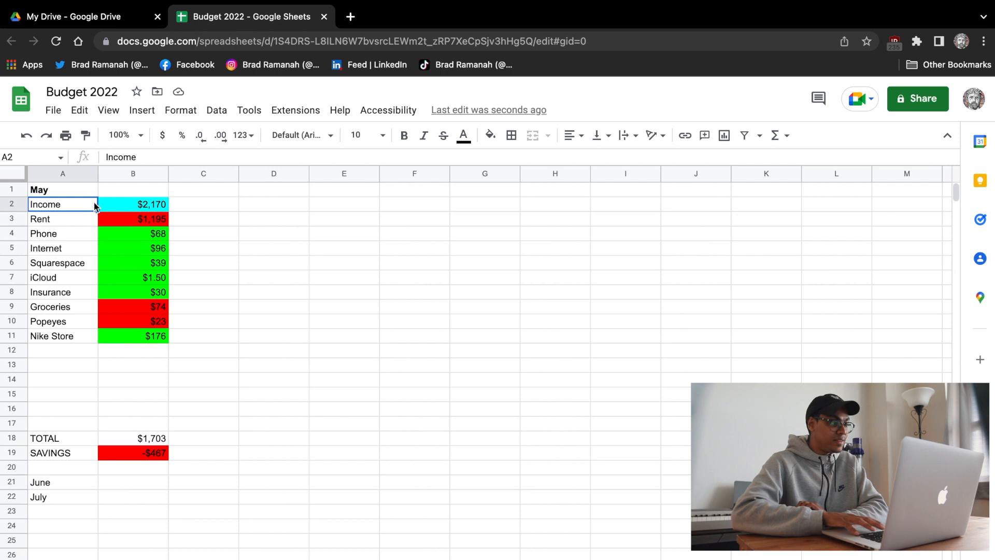
key("Right")
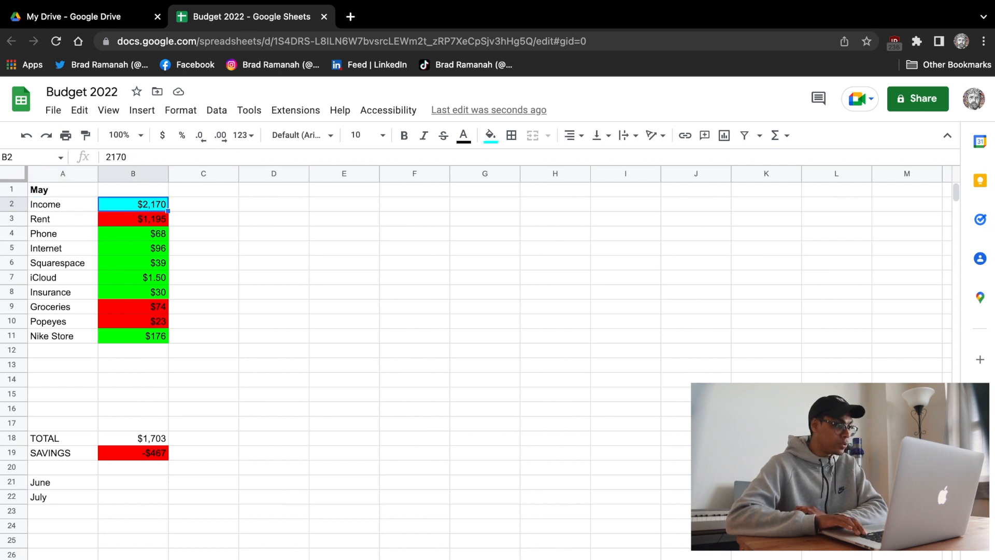
key("Left")
key("Down")
key("Right")
key("Left")
key("Down")
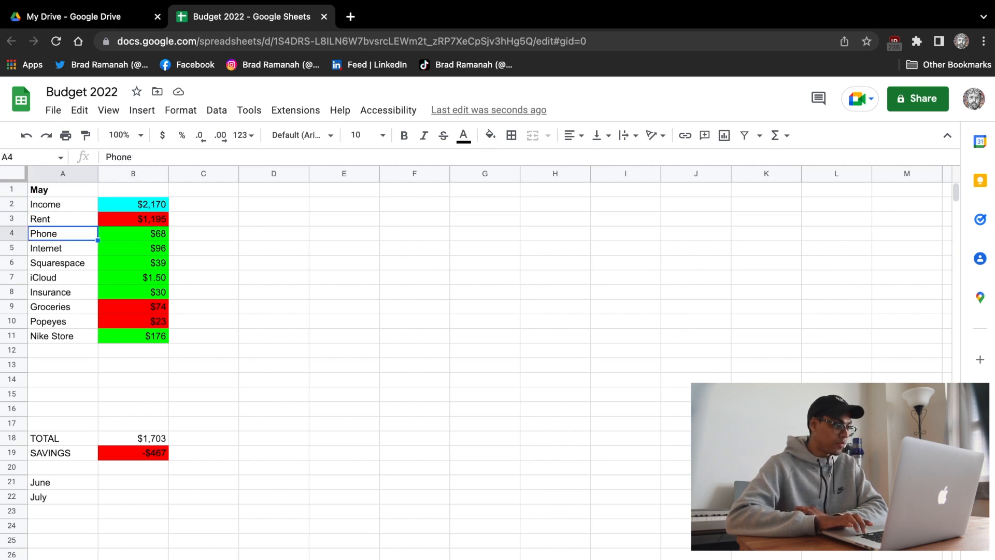
key("Down")
key("Right")
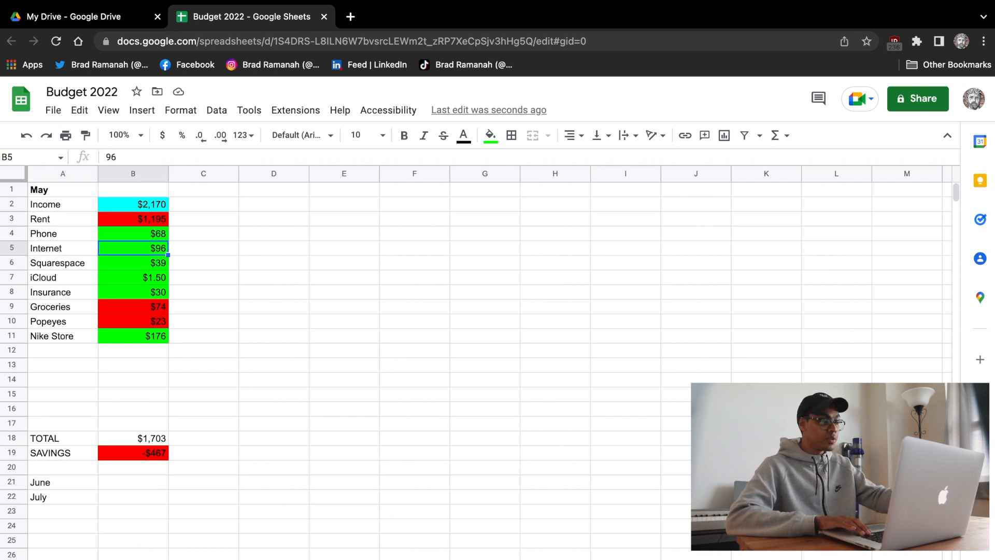
Enter the date 05/01/2022 for Rent in C3, beside its amount
left_click(202, 206)
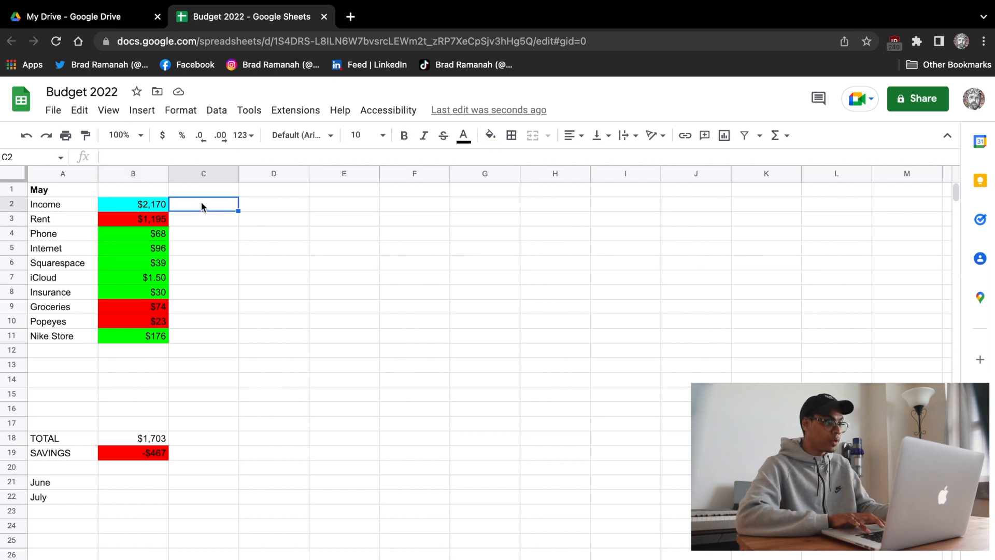
key("Down")
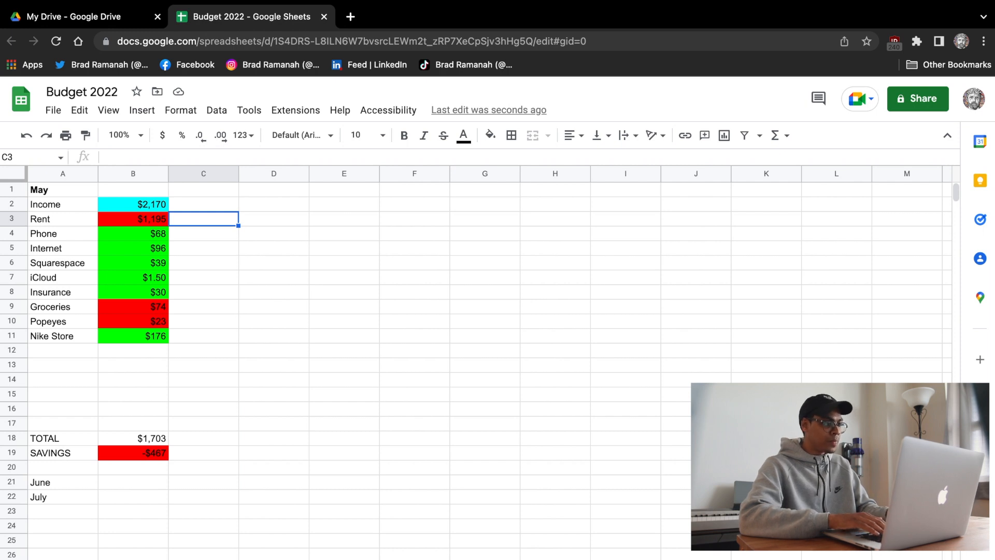
type("05/")
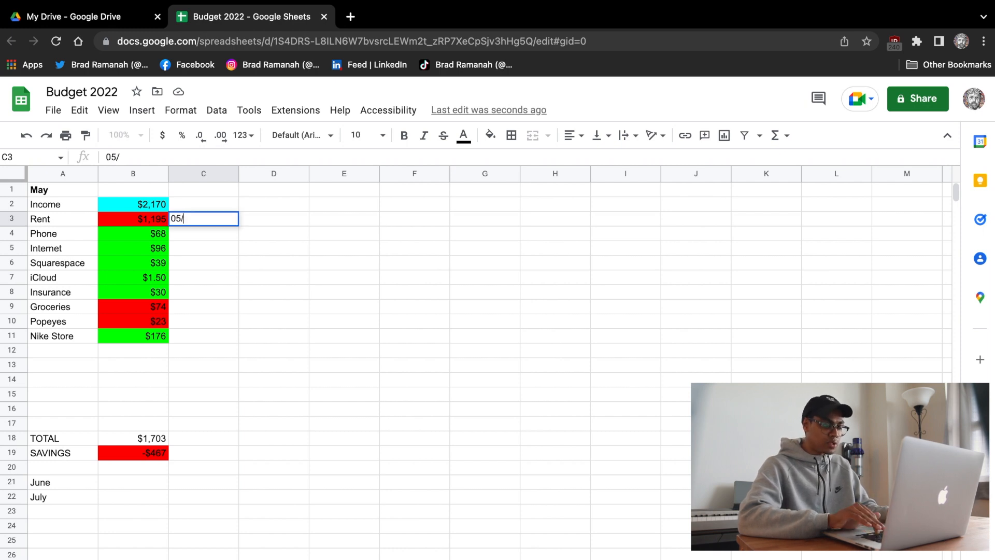
type("01/2022")
key("Return")
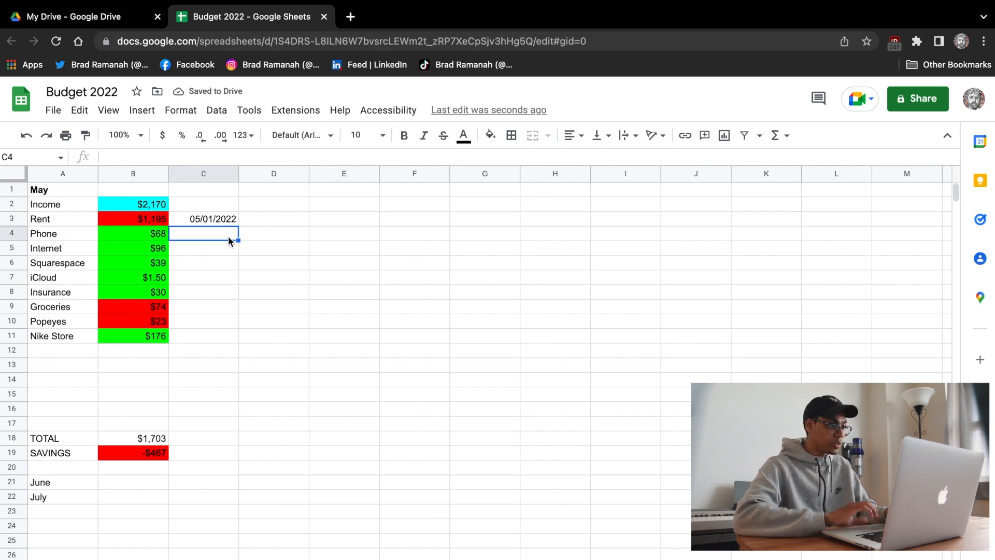
Enter the dates 05/28/2022 for Phone in C4 and 05/26/2022 for Internet in C5
type("05")
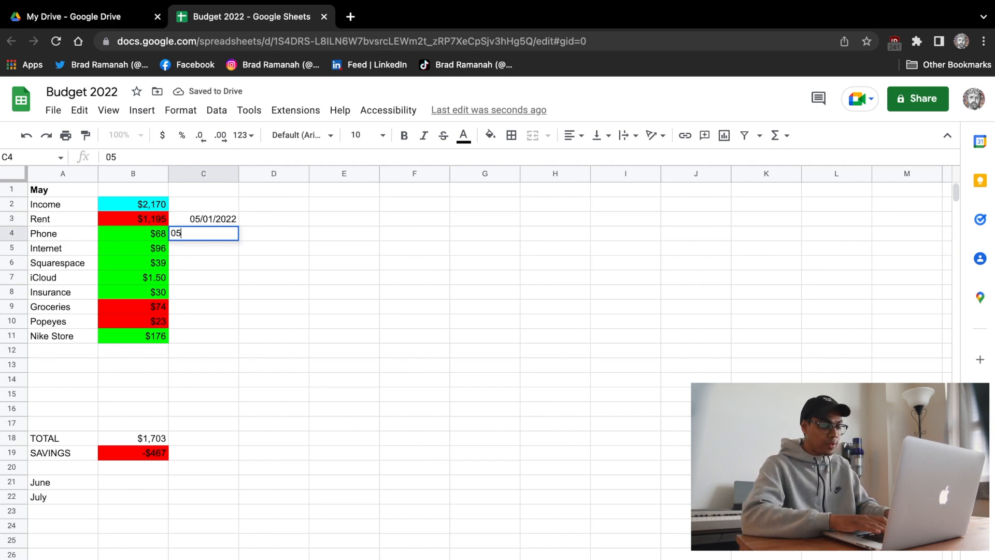
type("/28/")
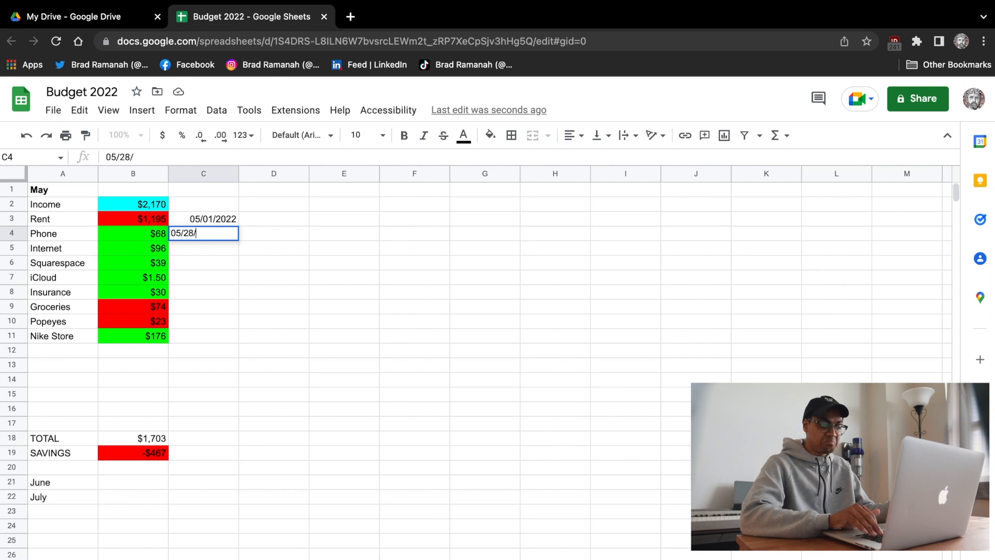
type("2022")
key("Return")
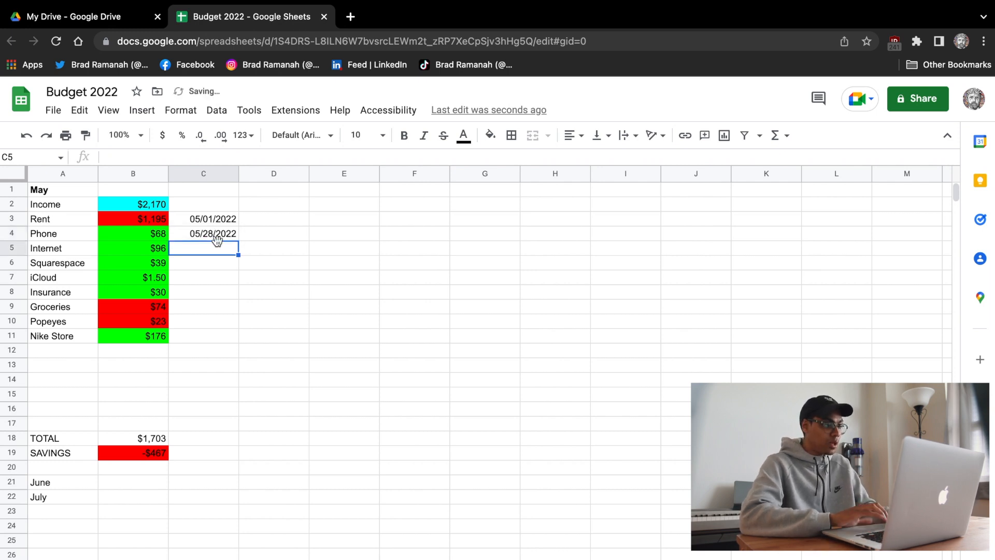
type("05")
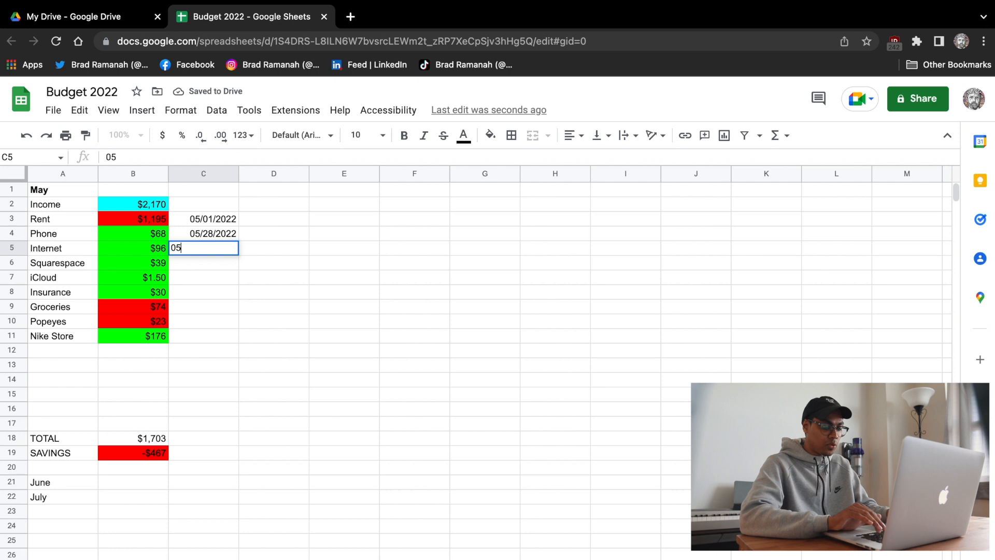
type("/26/2022")
key("Return")
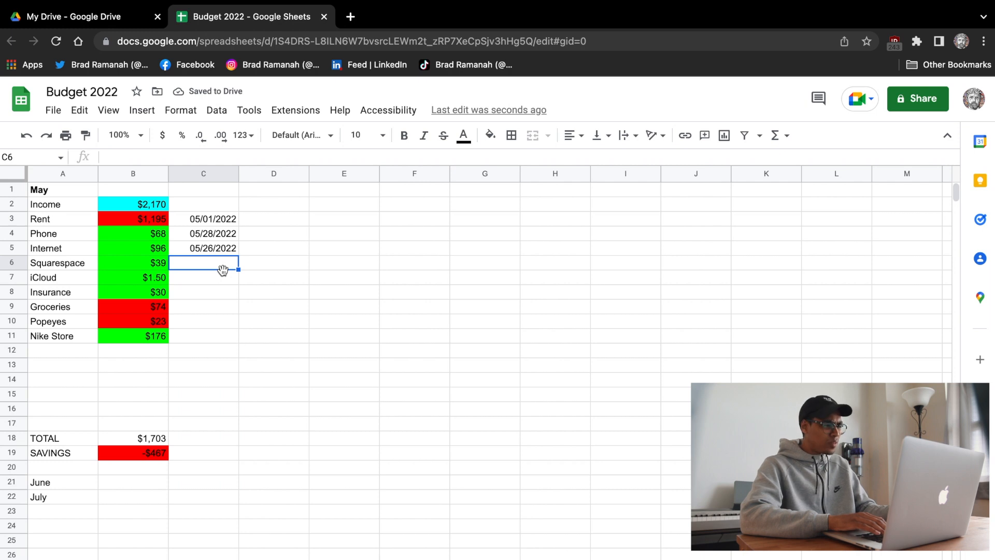
Enter the date 05/14/2022 for Squarespace in C6
type("05/14")
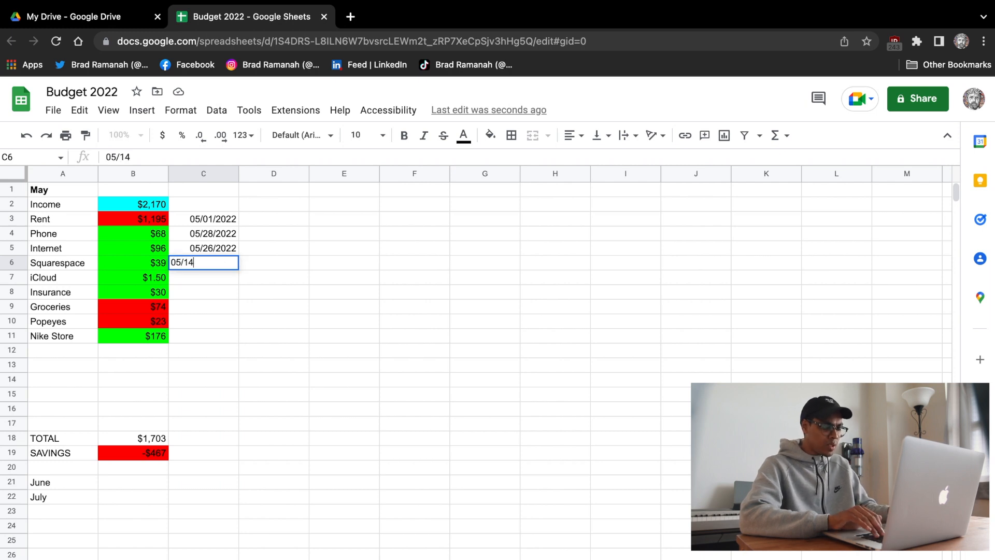
type("/2022")
key("Return")
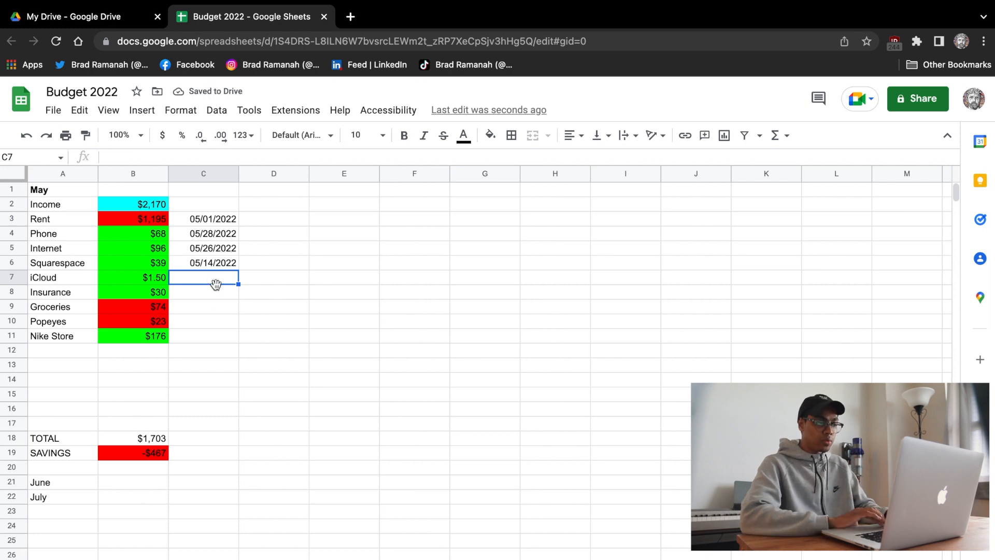
key("Down")
key("Down")
key("Down")
key("Down")
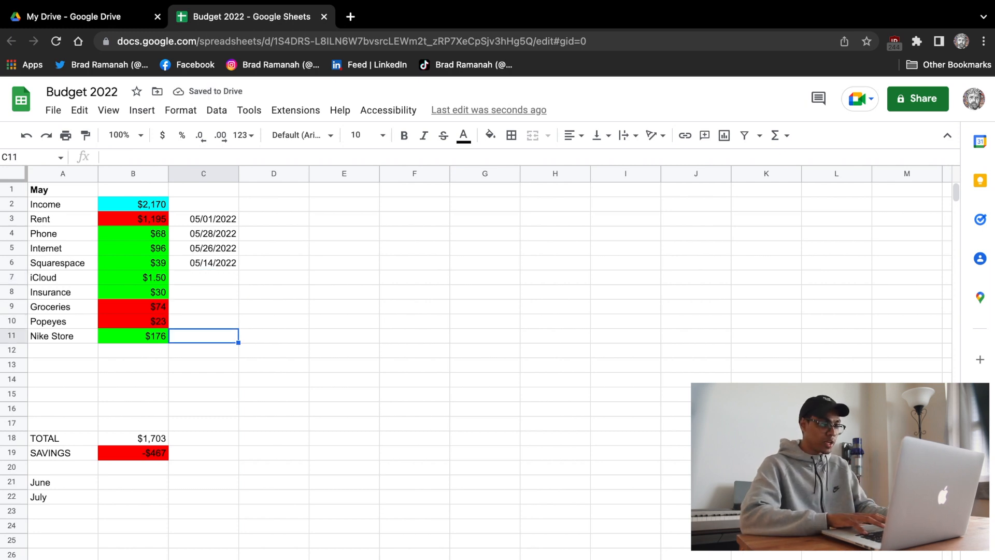
key("Up")
key("Up")
key("Up")
key("Up")
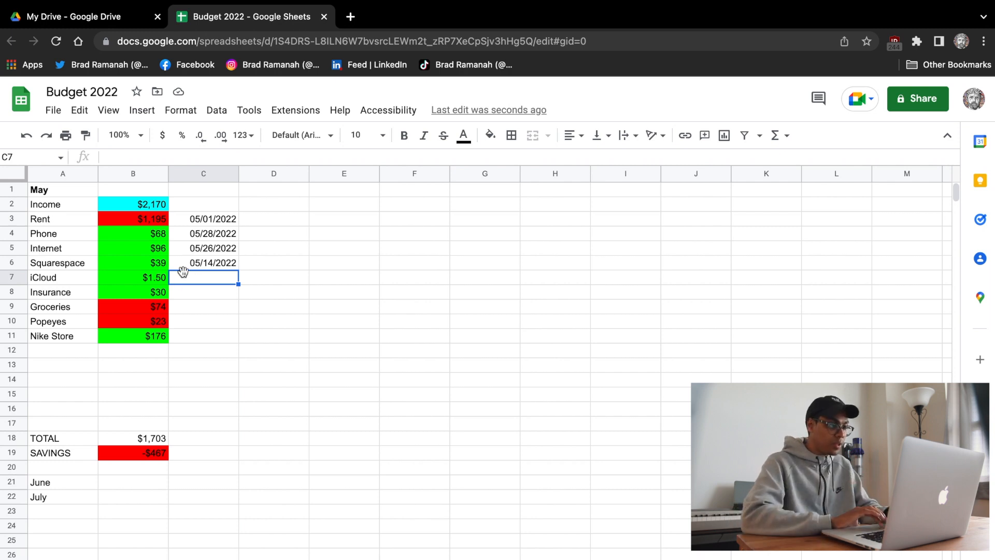
Review the May budget from the expense rows down to the totals, checking the Rent entry and its date
left_click(120, 352)
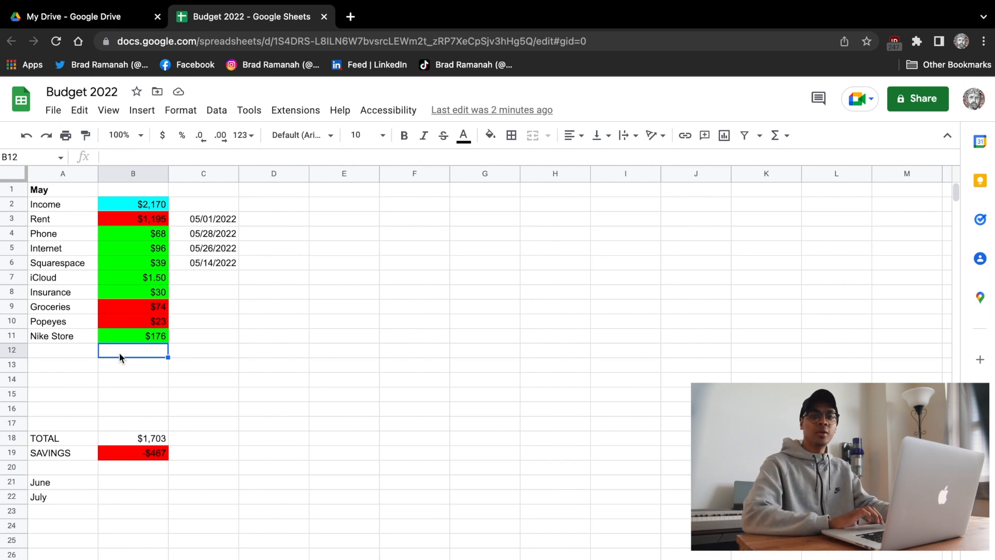
scroll(119, 355, "down", 3)
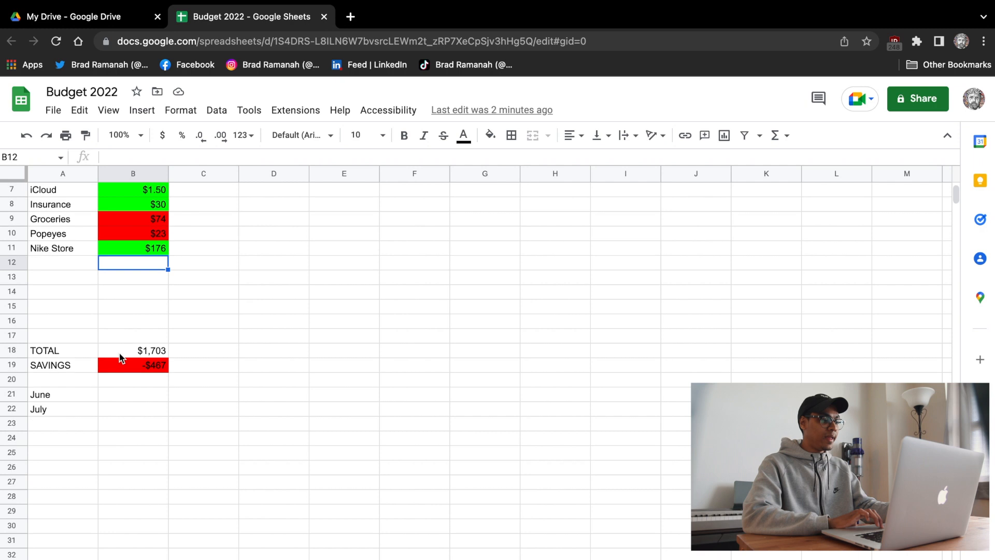
scroll(120, 358, "up", 3)
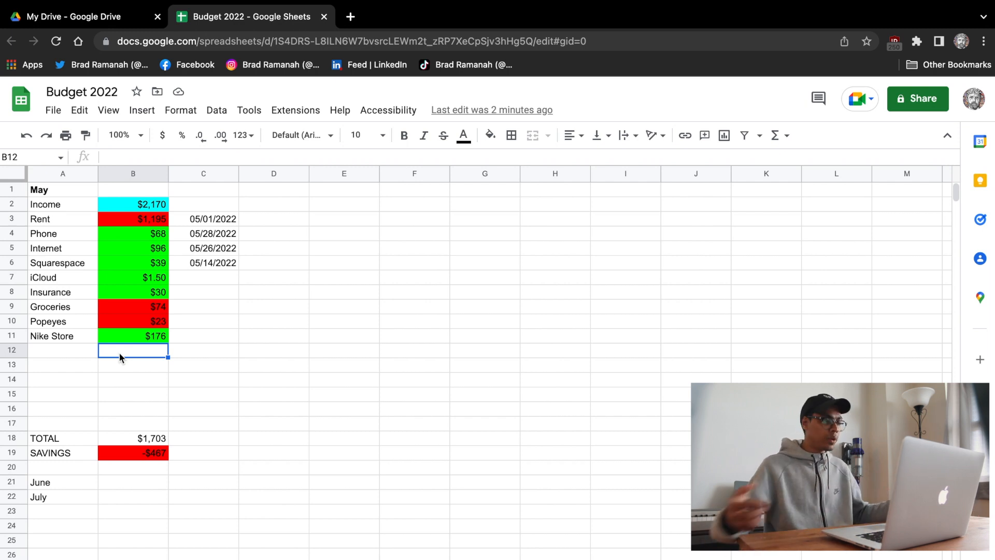
left_click(71, 221)
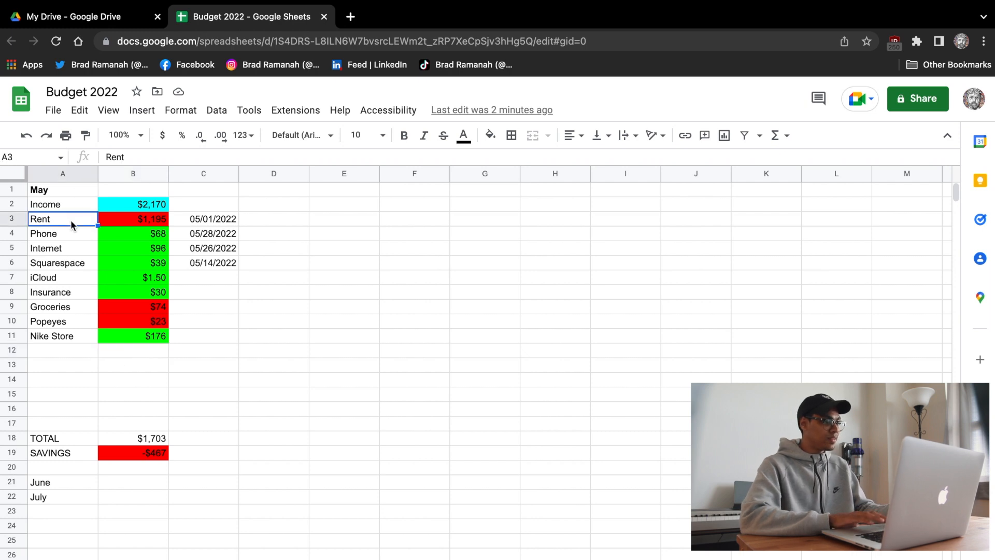
key("Right")
key("Right")
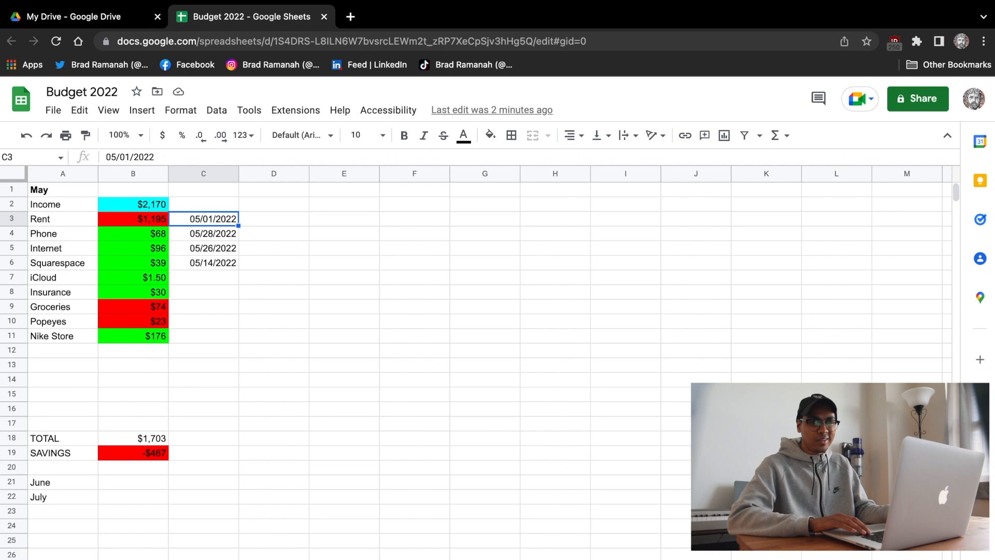
key("Left")
key("Left")
key("Up")
key("Up")
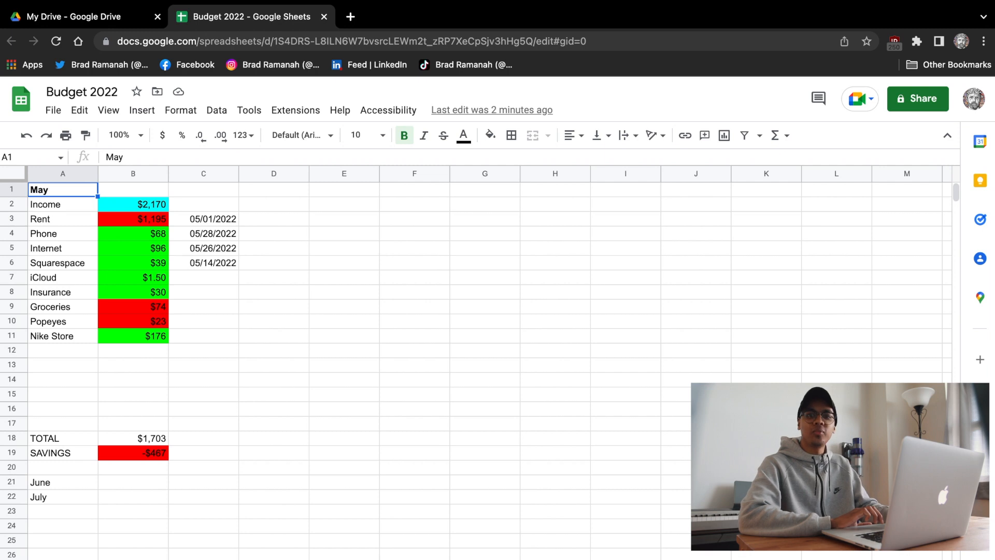
Look over the TOTAL and SAVINGS rows and the June and July labels, ending back at the May heading
scroll(67, 319, "down", 5)
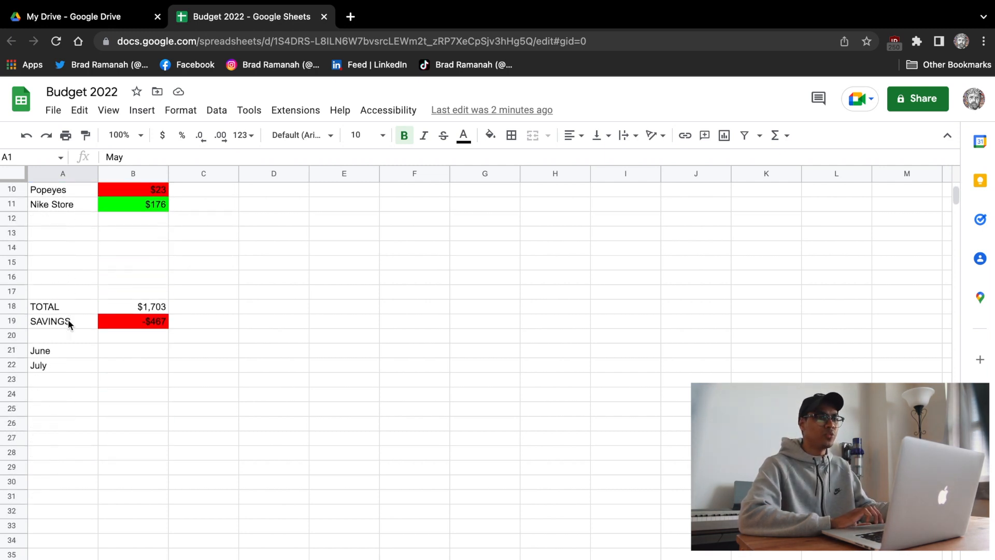
key("Down")
key("Down")
key("Down")
key("Down")
key("Up")
key("Up")
key("Up")
key("Up")
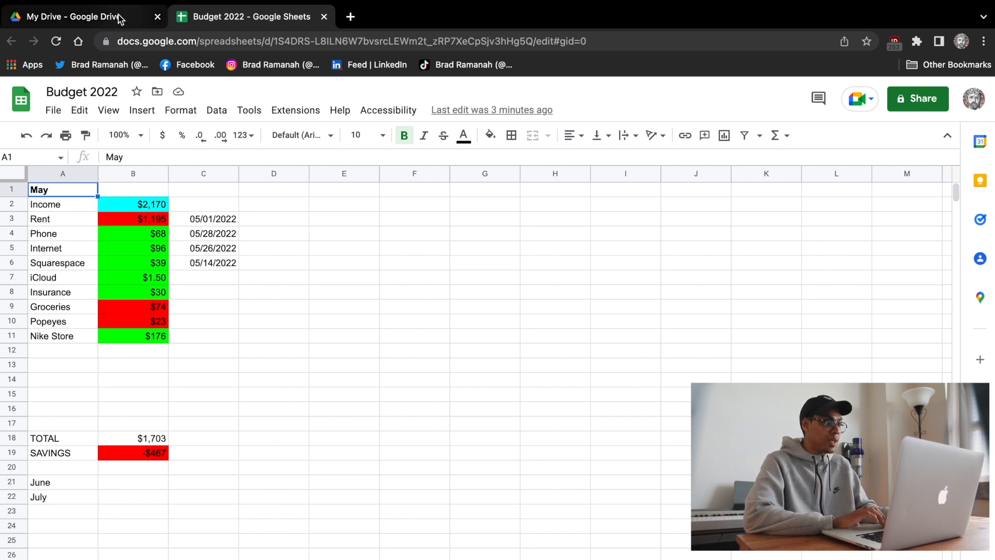
From the Sheets home page, create a spreadsheet from the Monthly budget template and inspect its planned and actual income cells
left_click(20, 99)
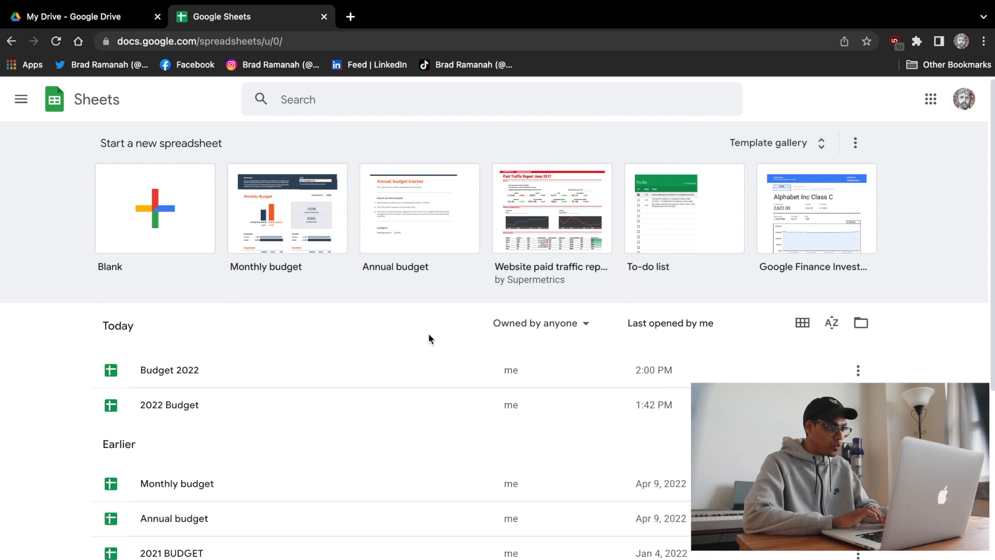
left_click(314, 231)
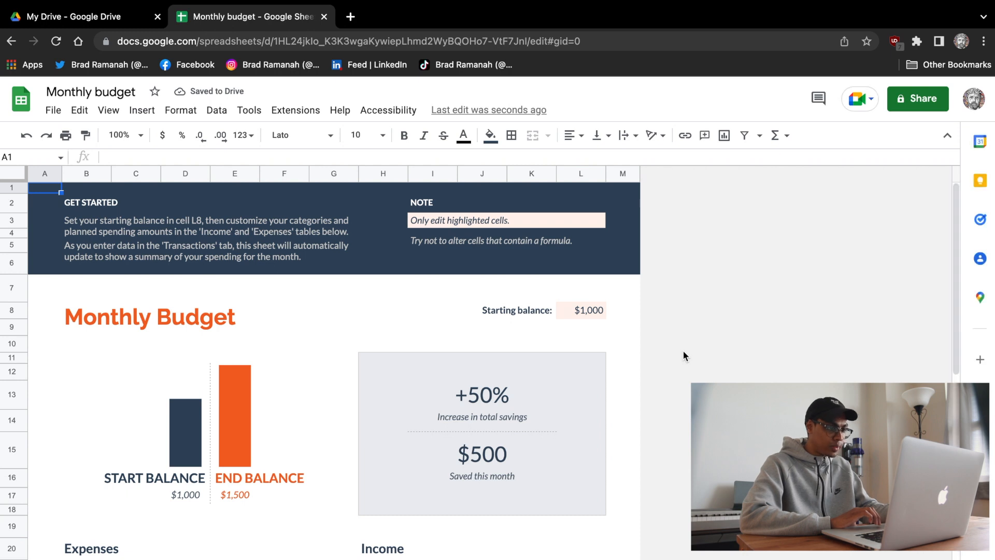
scroll(682, 349, "down", 2)
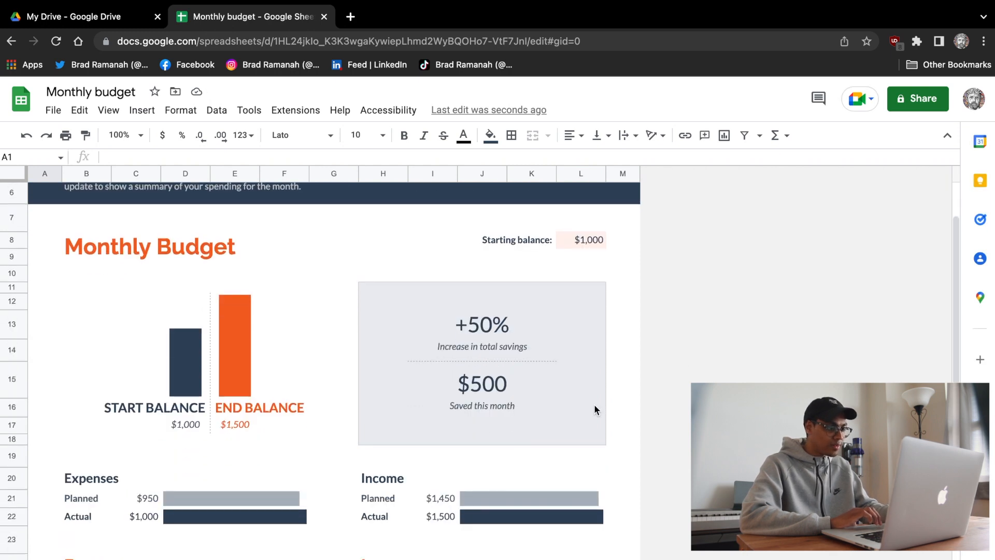
left_click(444, 499)
left_click(444, 514)
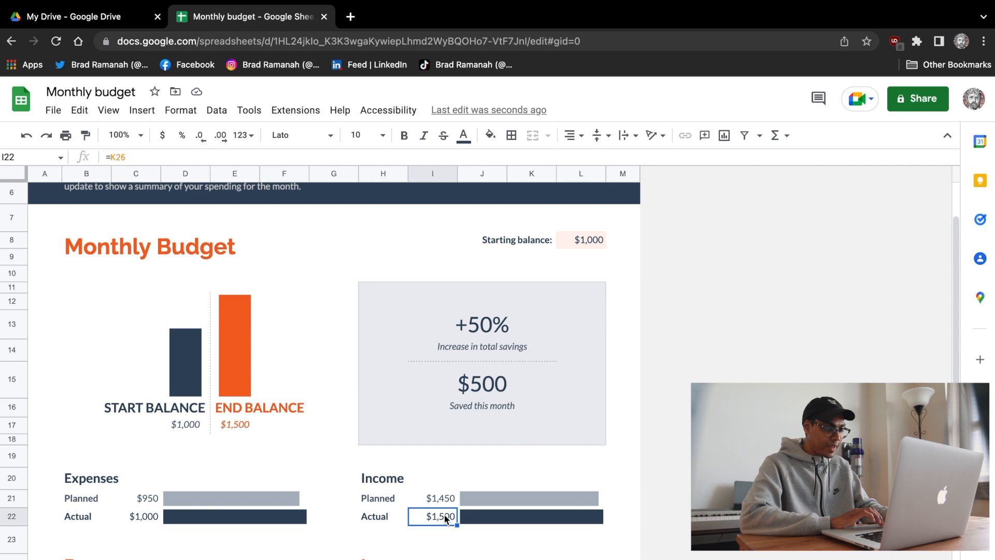
Examine the template's Expenses and Income category tables, its balance chart and its savings summary
scroll(444, 514, "down", 5)
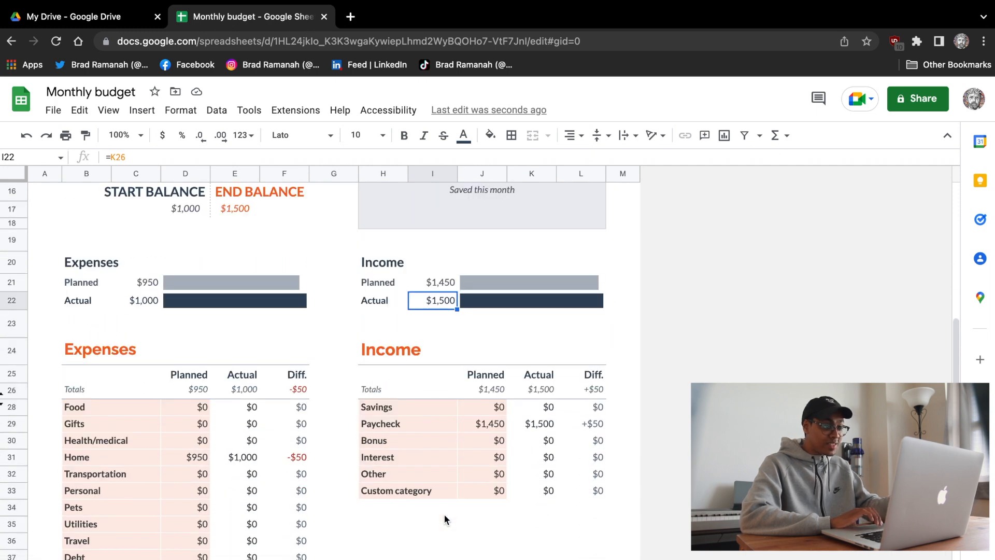
scroll(444, 514, "down", 2)
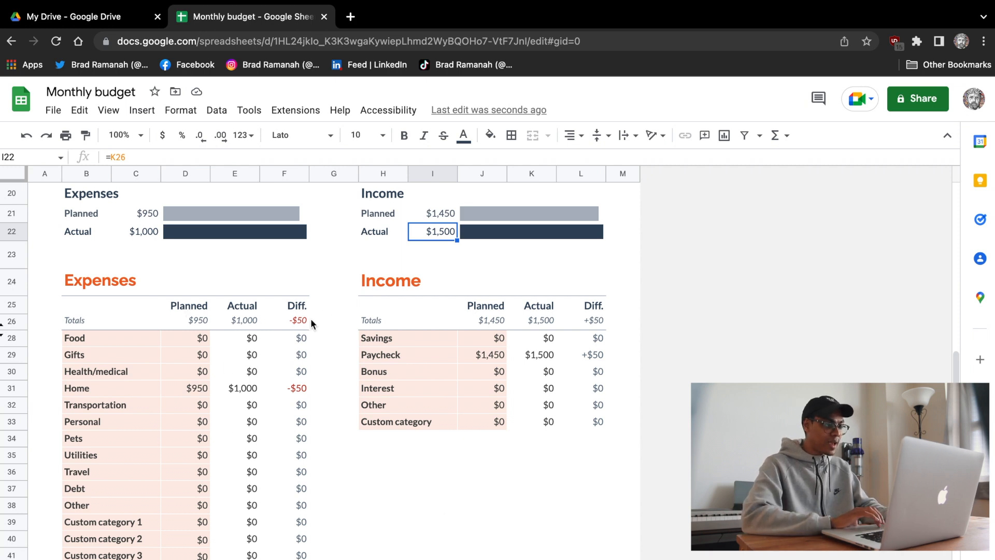
scroll(300, 363, "up", 1)
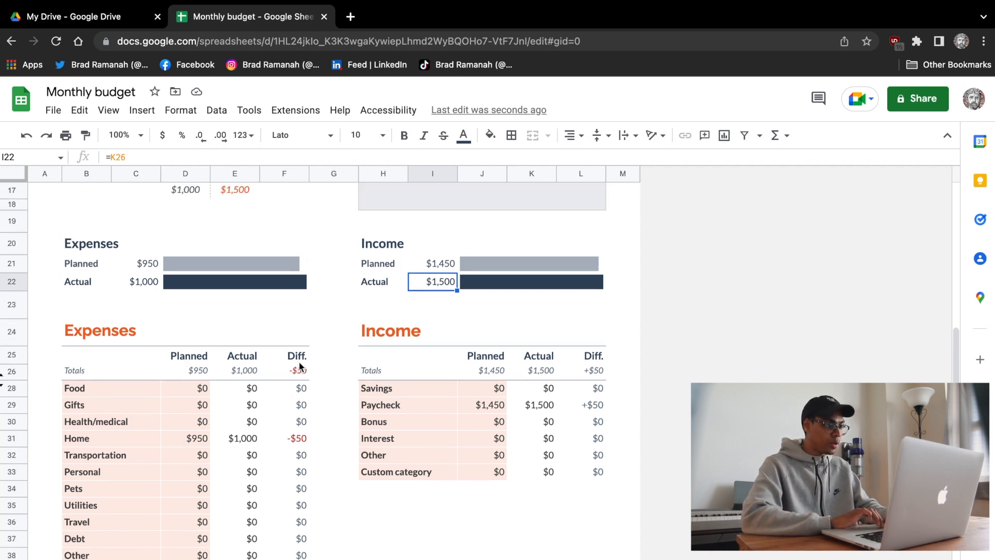
scroll(234, 360, "down", 3)
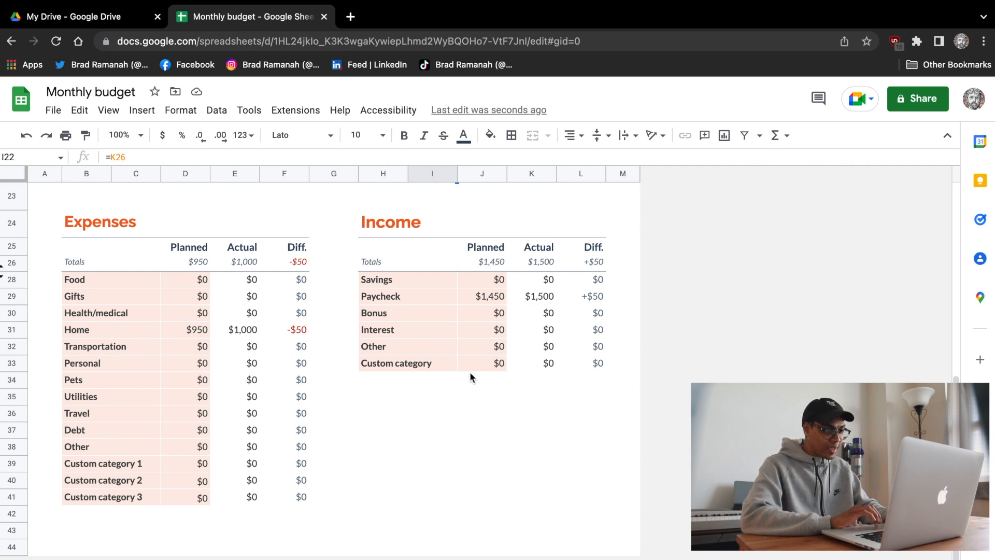
scroll(473, 369, "up", 5)
scroll(474, 375, "up", 3)
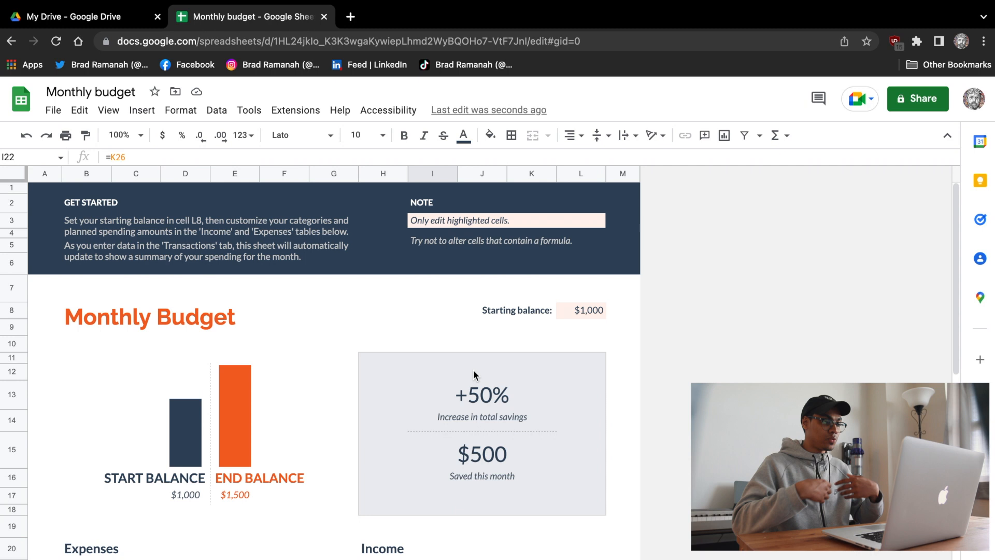
scroll(380, 351, "down", 1)
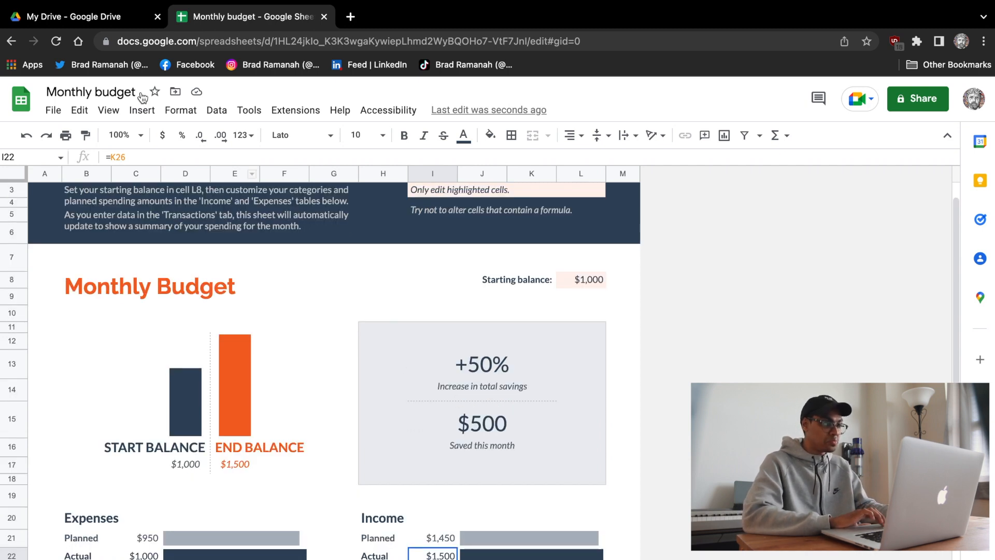
Leave the template for the Sheets home page and reopen the Budget 2022 spreadsheet
left_click(20, 98)
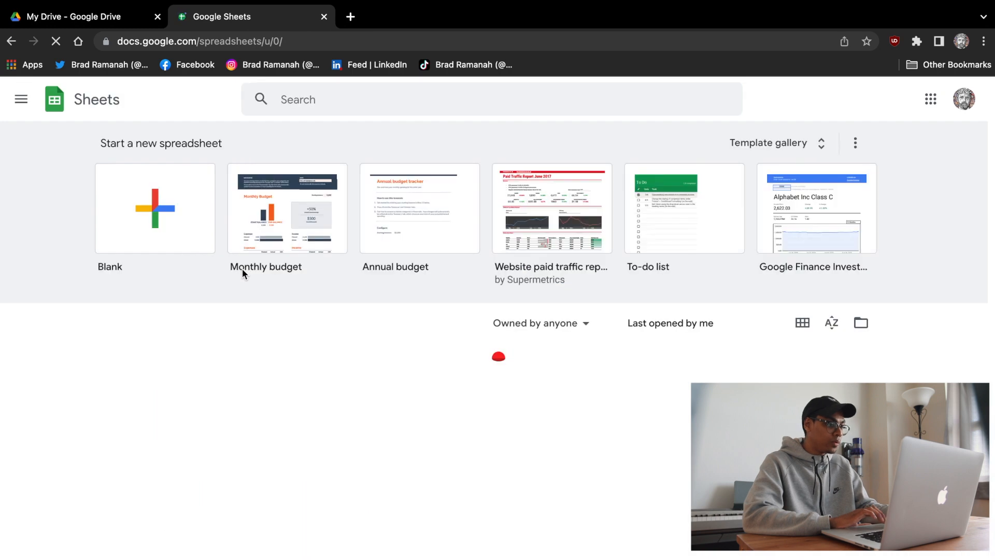
left_click(325, 405)
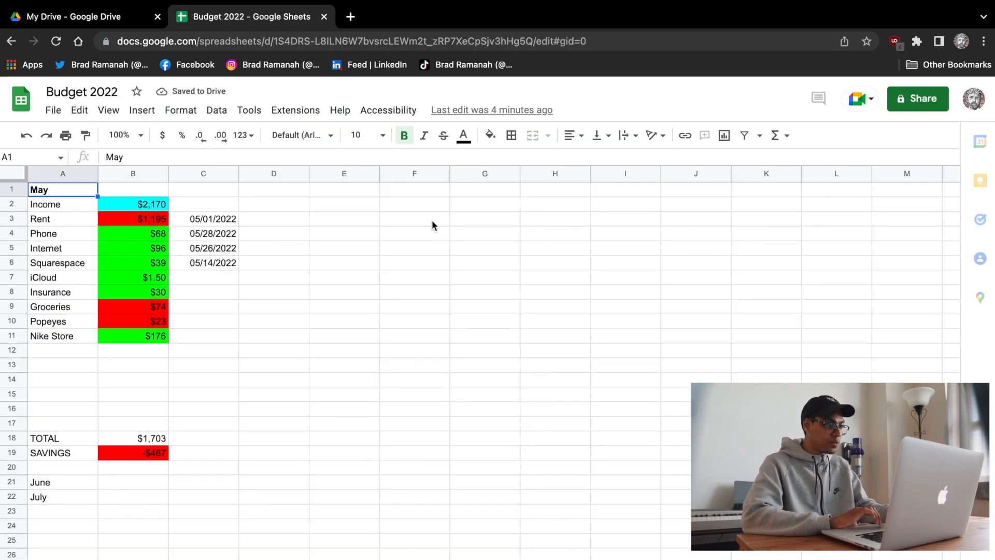
scroll(432, 222, "down", 5)
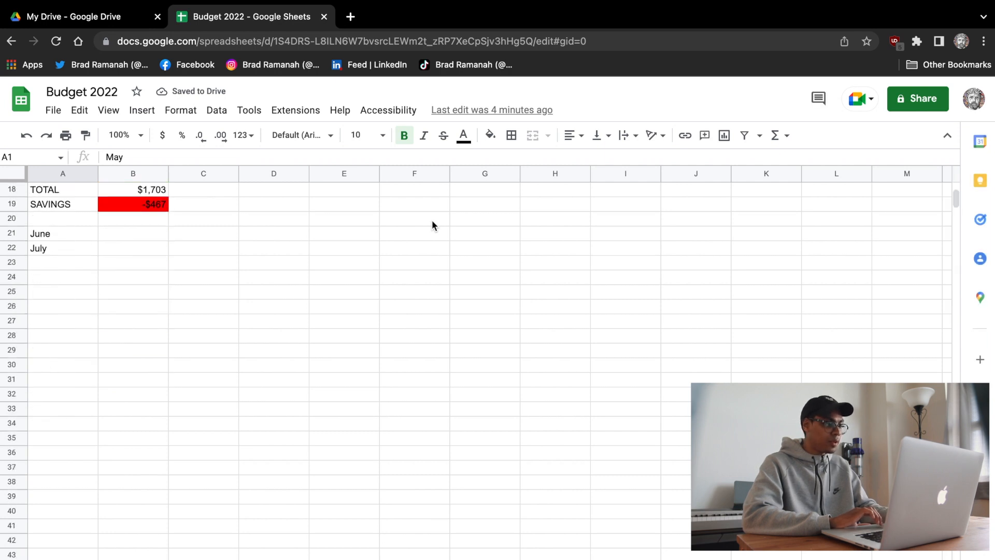
scroll(432, 224, "up", 6)
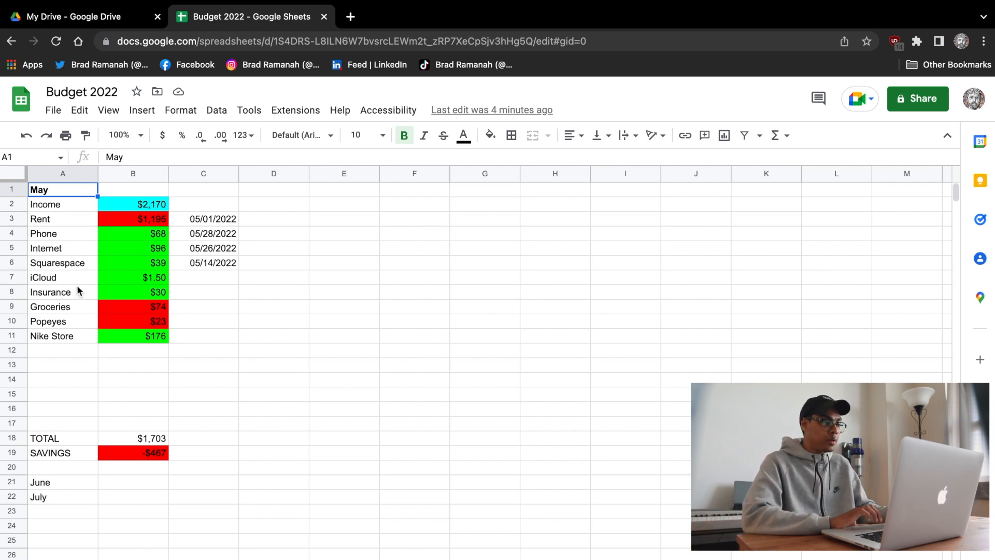
Review the May budget's Nike Store, Income and Popeyes entries along with their color-coded amounts
left_click(61, 352)
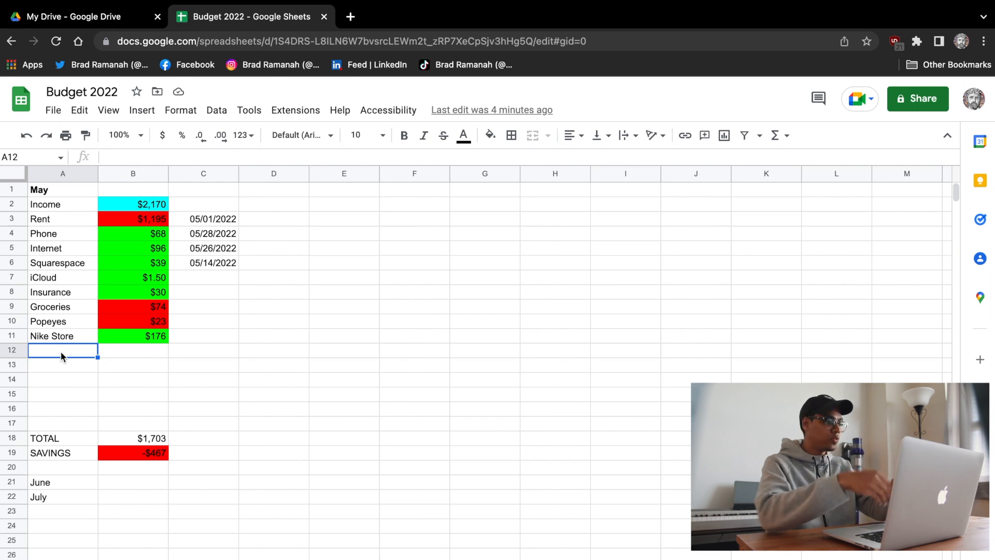
left_click(120, 340)
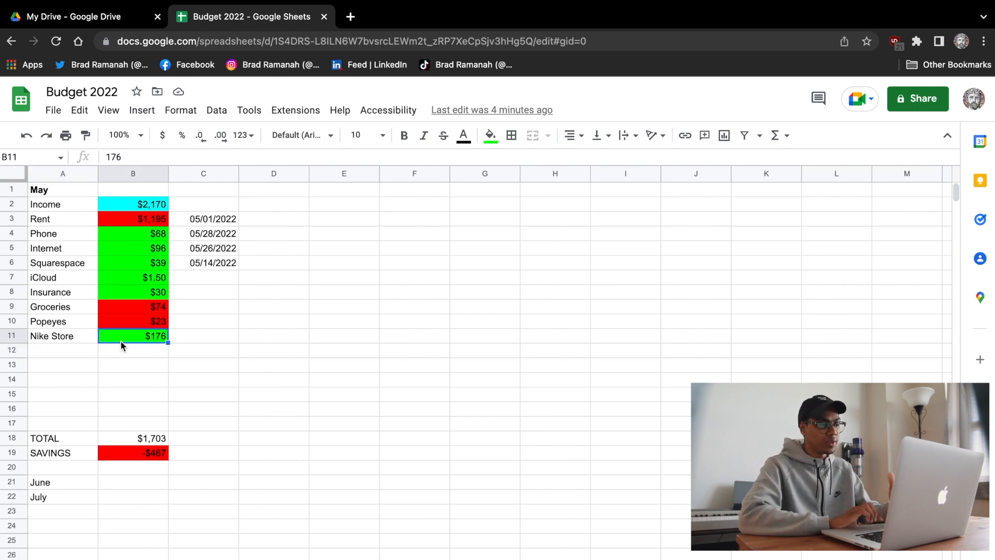
left_click(82, 338)
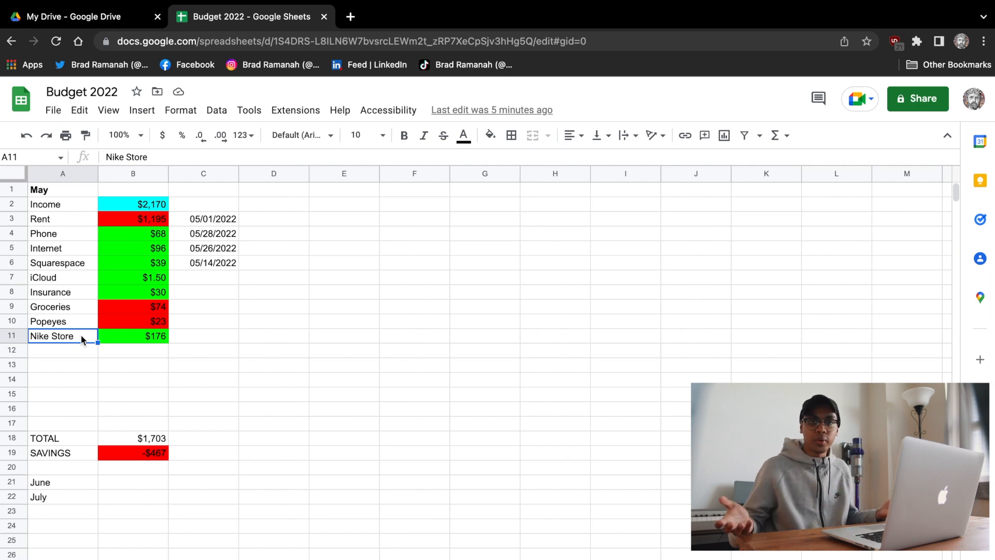
left_click(118, 338)
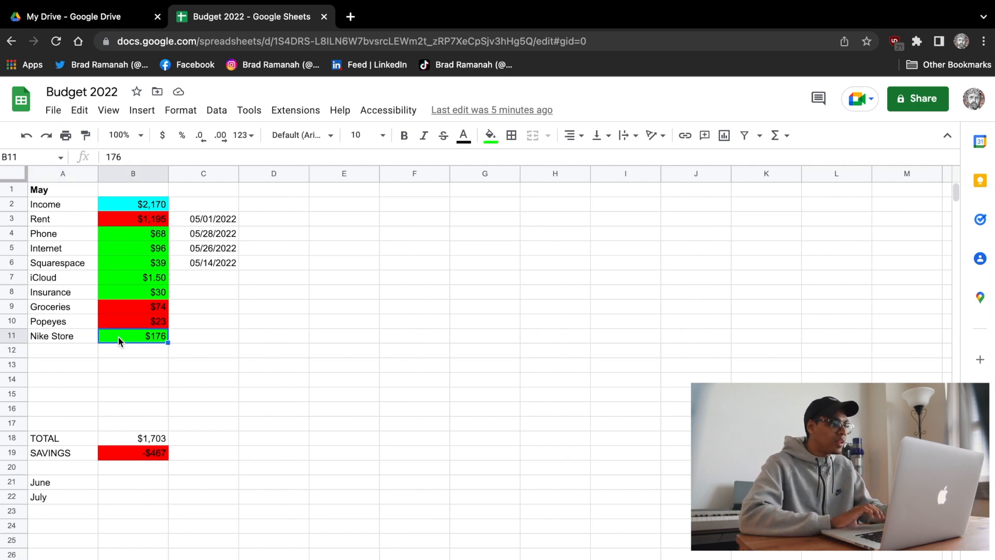
scroll(118, 337, "down", 1)
scroll(118, 336, "up", 1)
left_click(139, 200)
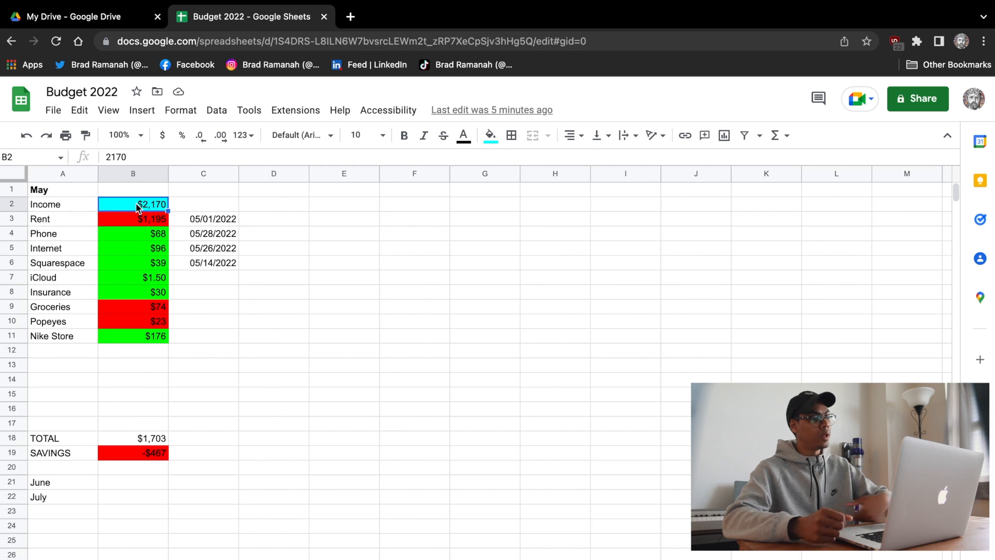
left_click(135, 322)
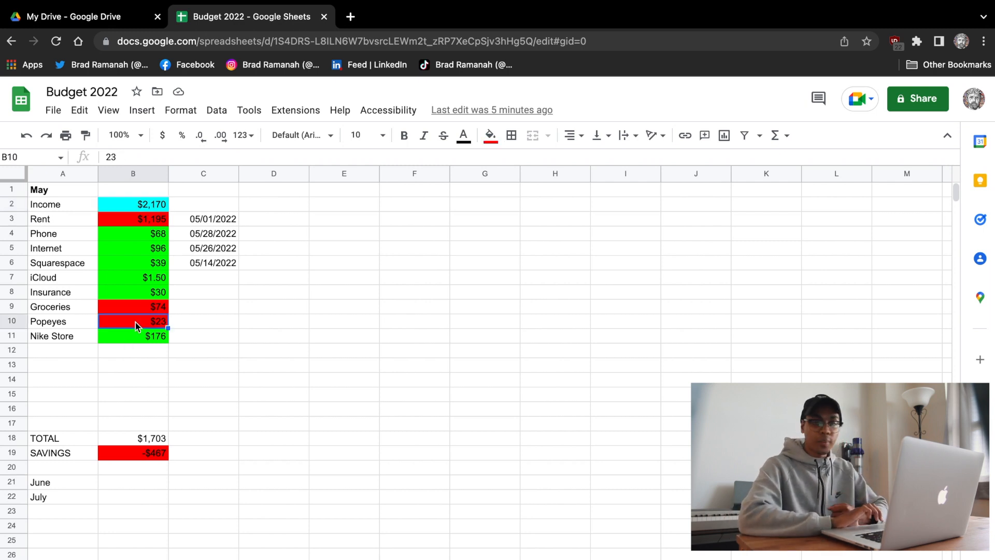
left_click(195, 325)
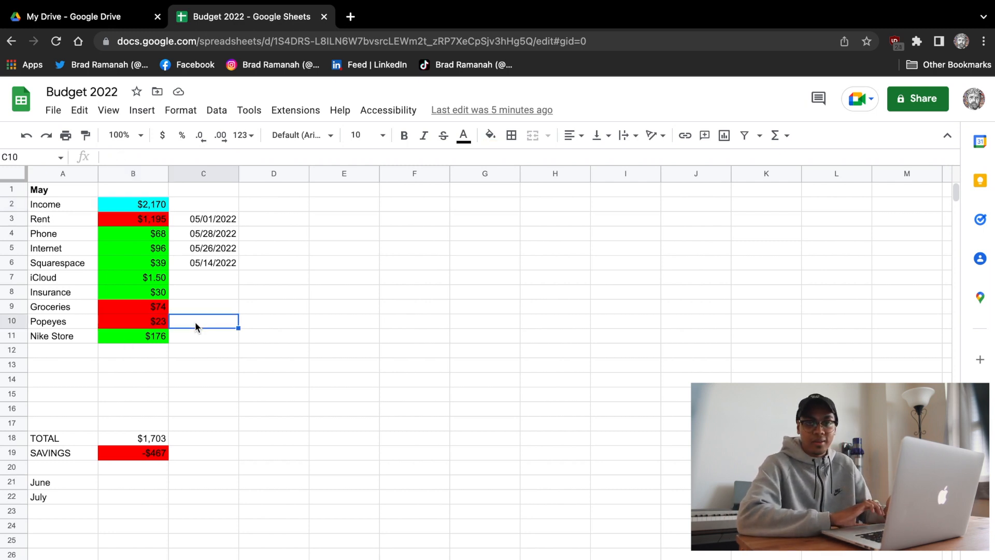